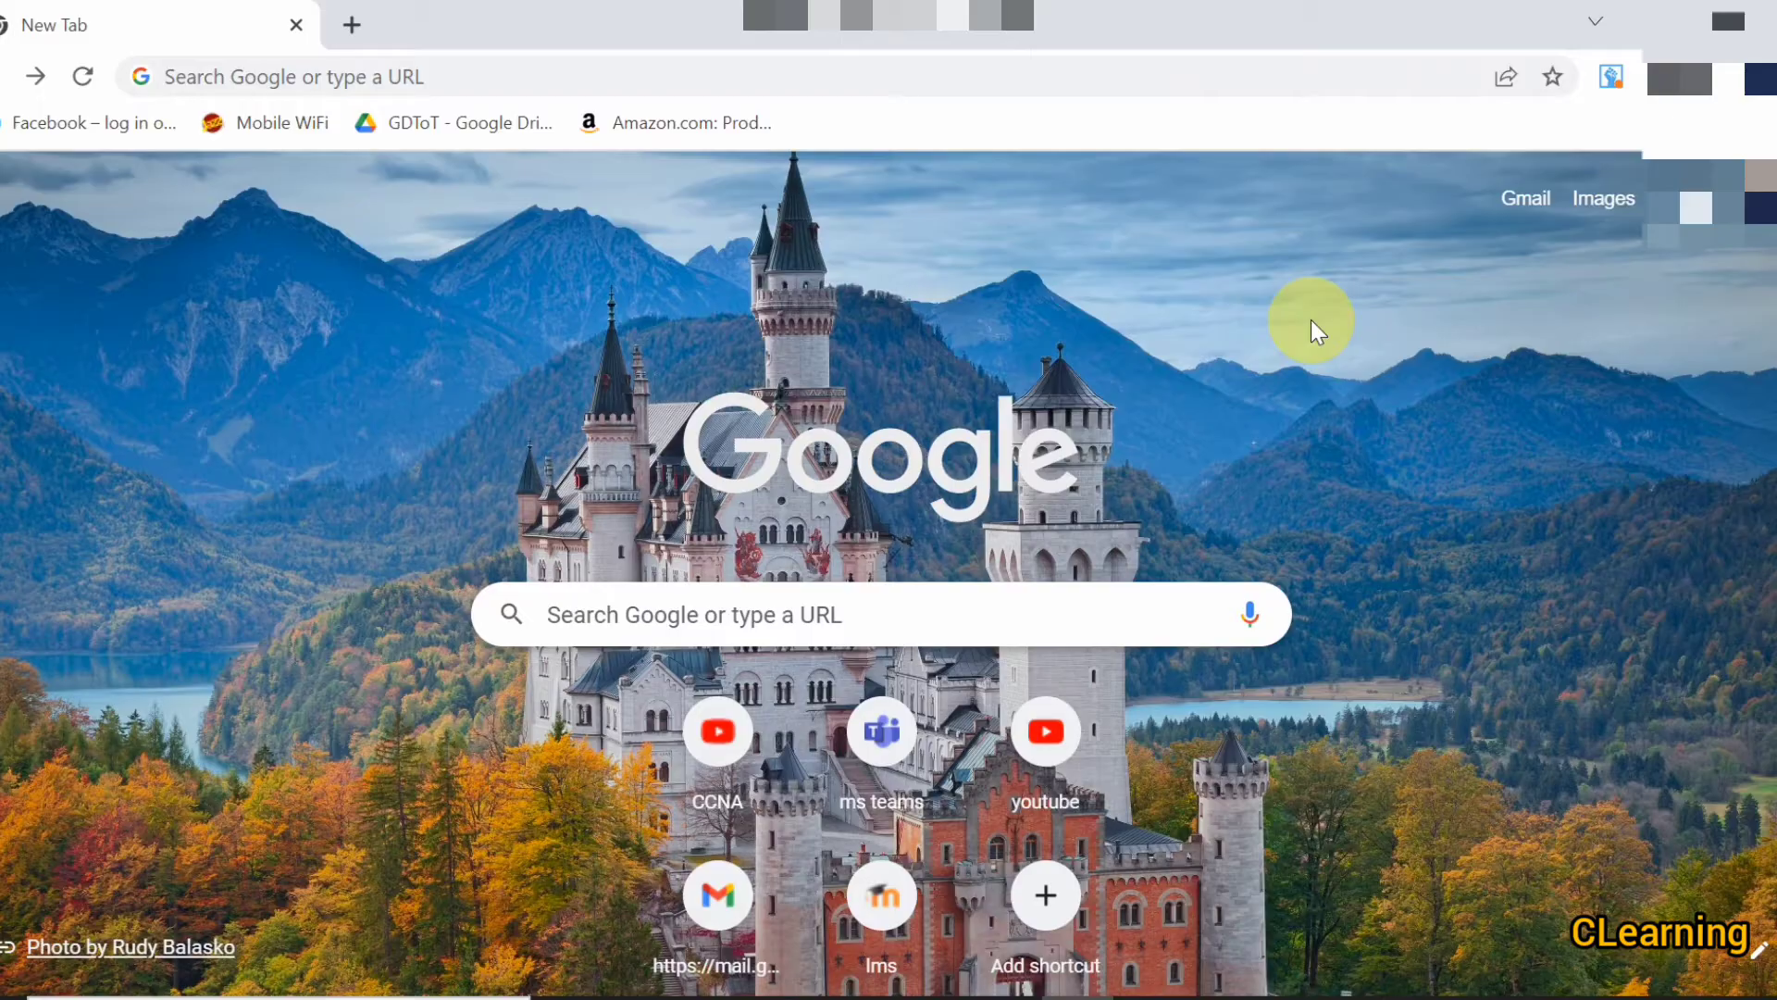
Open the omnetpp.org website, look over its home page and go to the Download page.
click(870, 76)
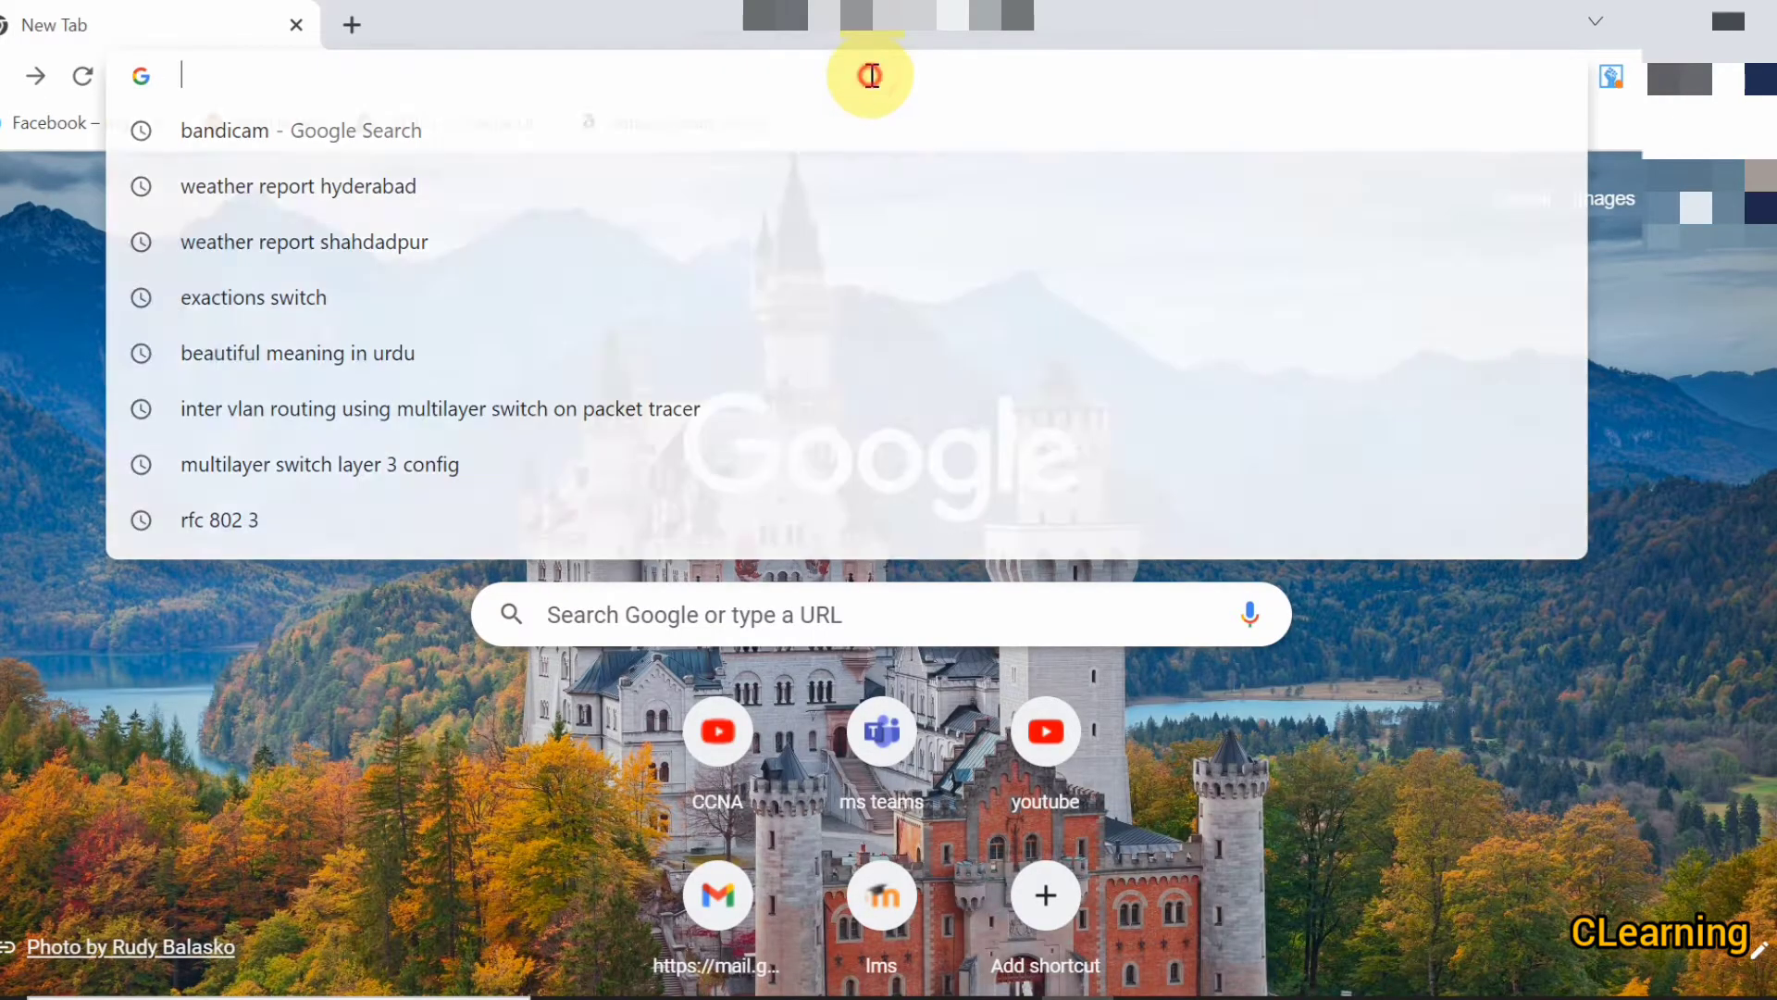
text(omnetpp.org)
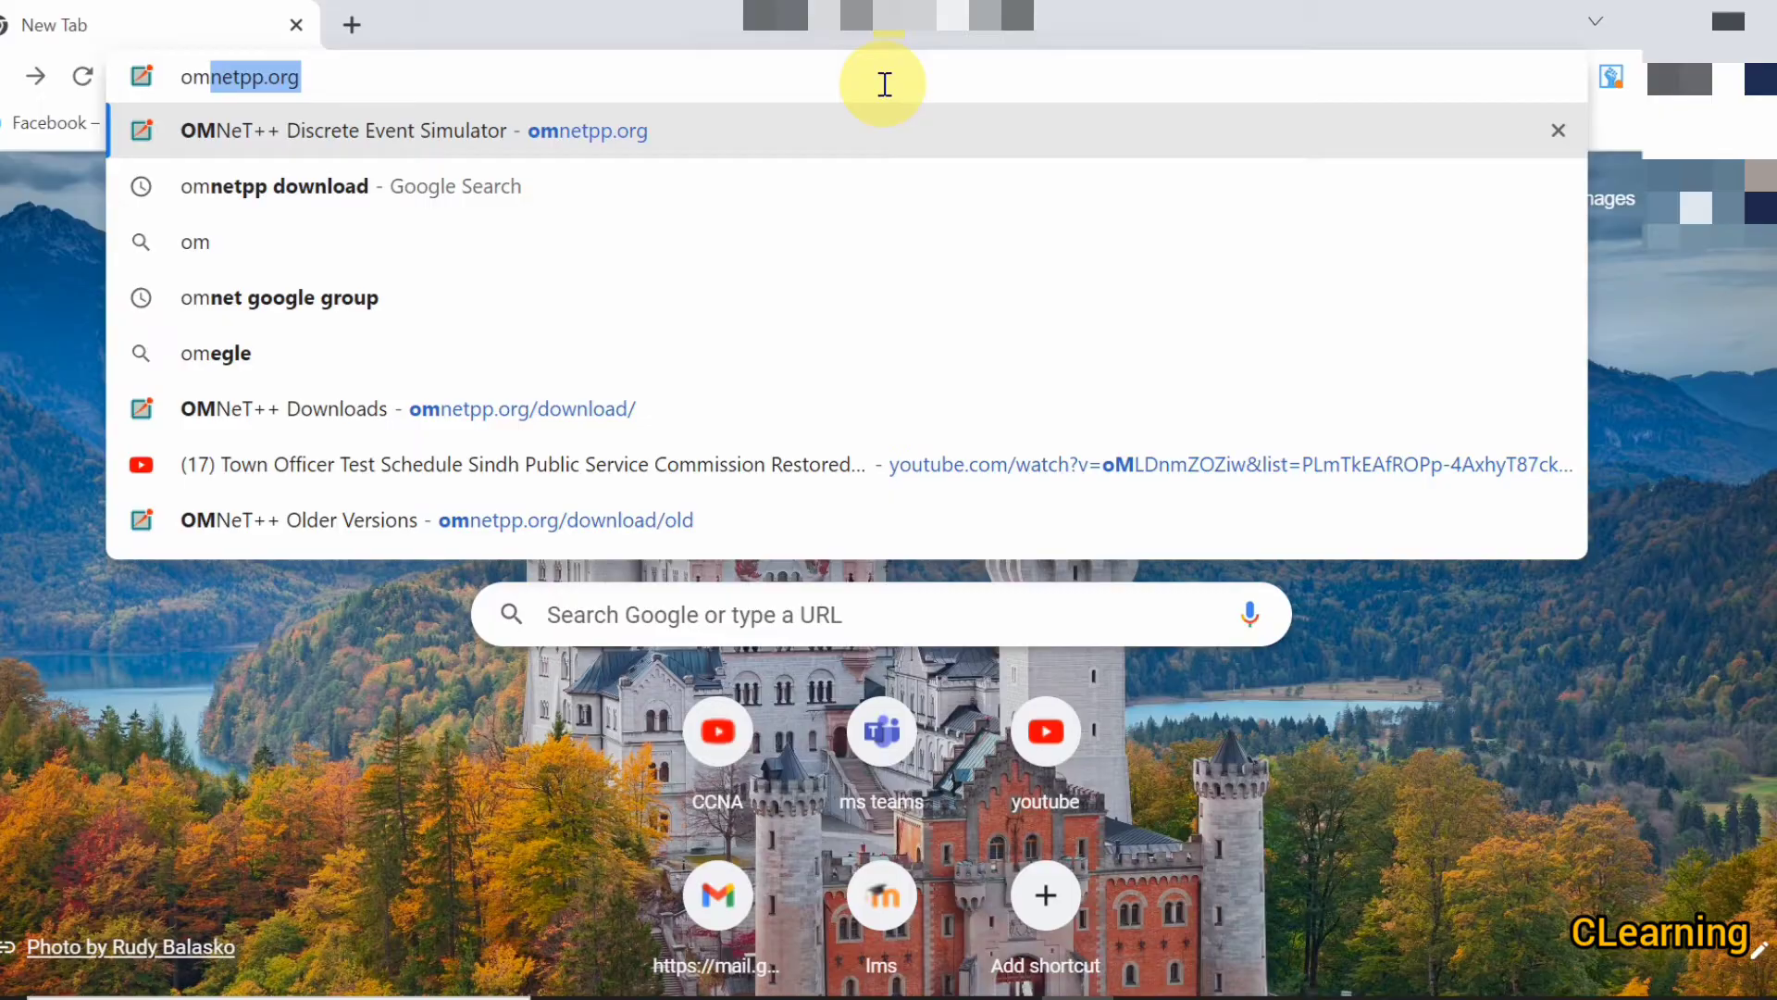
key(Return)
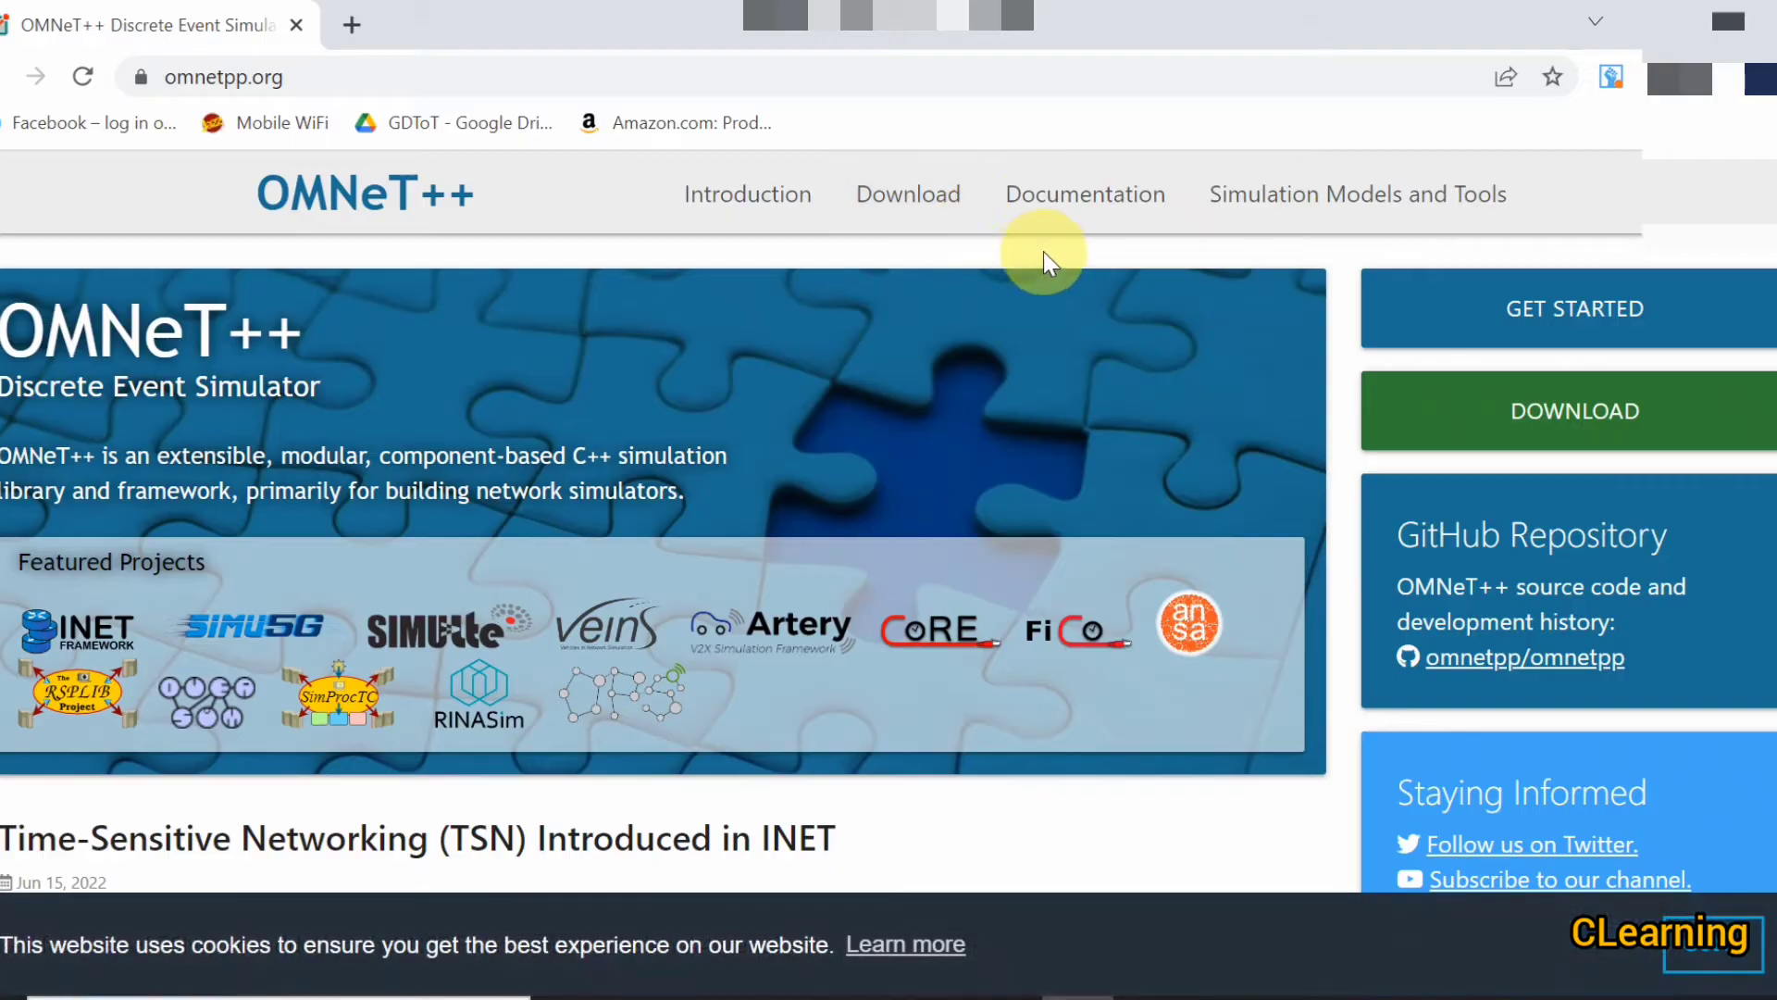
scroll(481, 379, down, 10)
scroll(496, 384, up, 10)
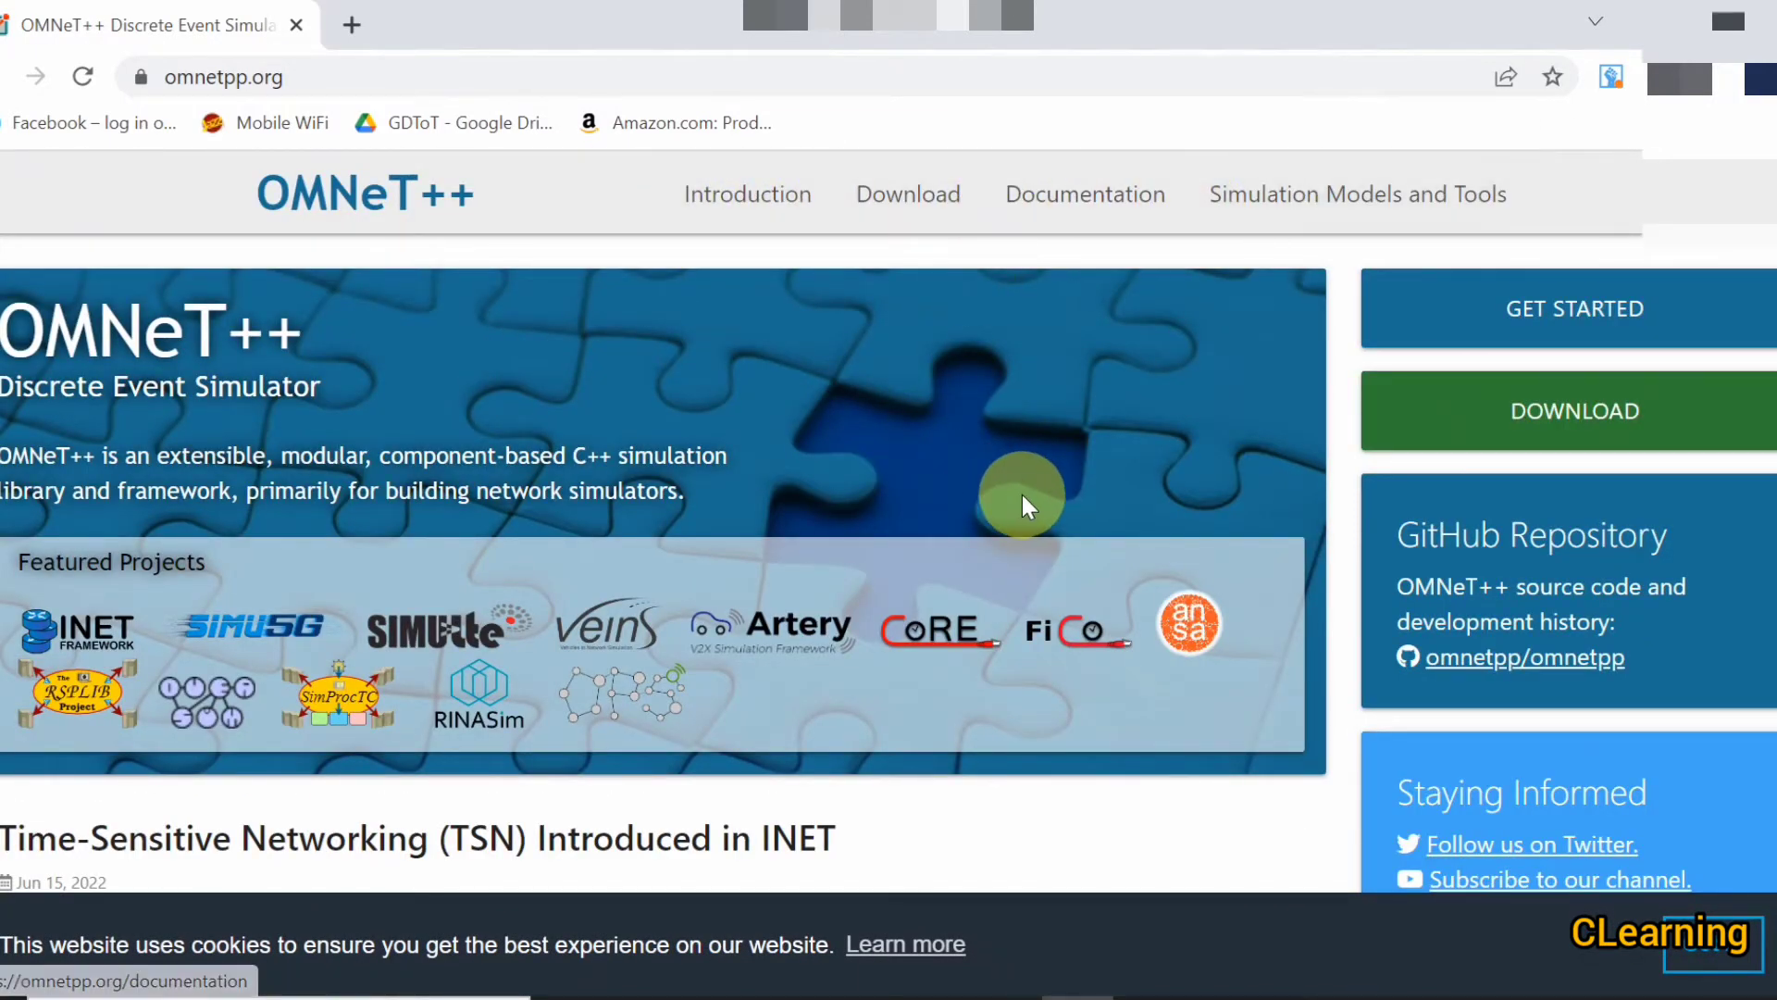
scroll(1022, 498, down, 5)
scroll(1018, 491, up, 6)
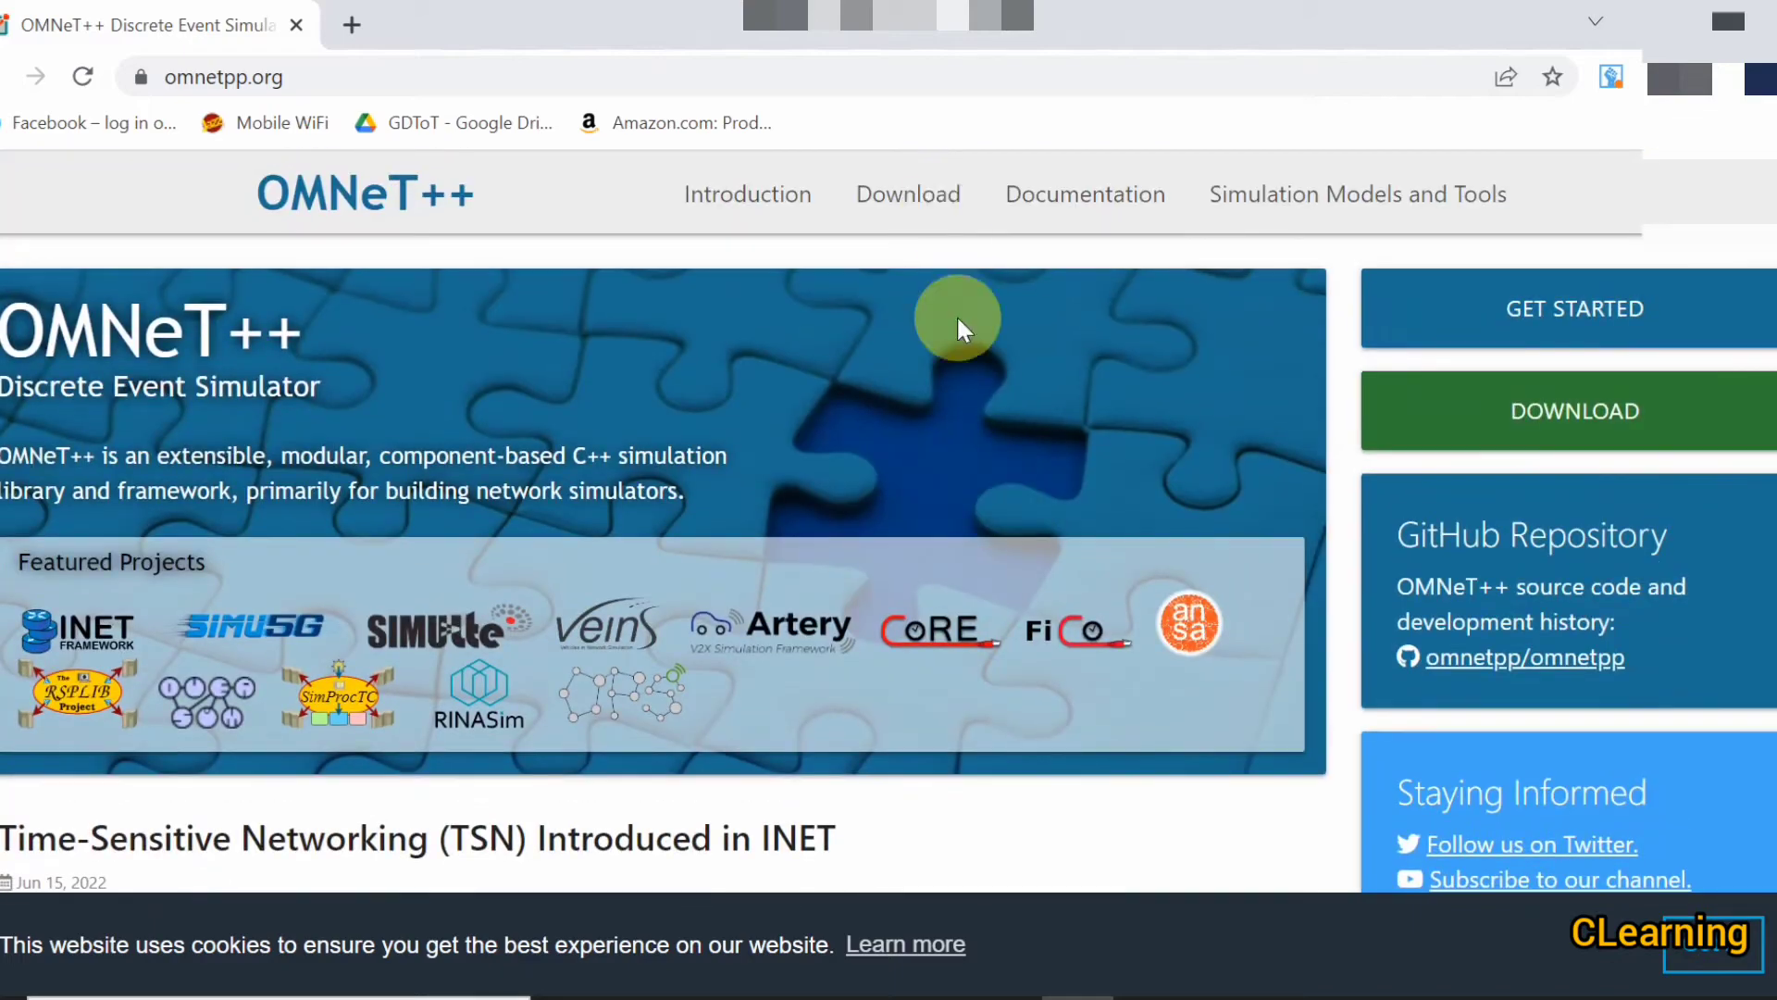
click(936, 198)
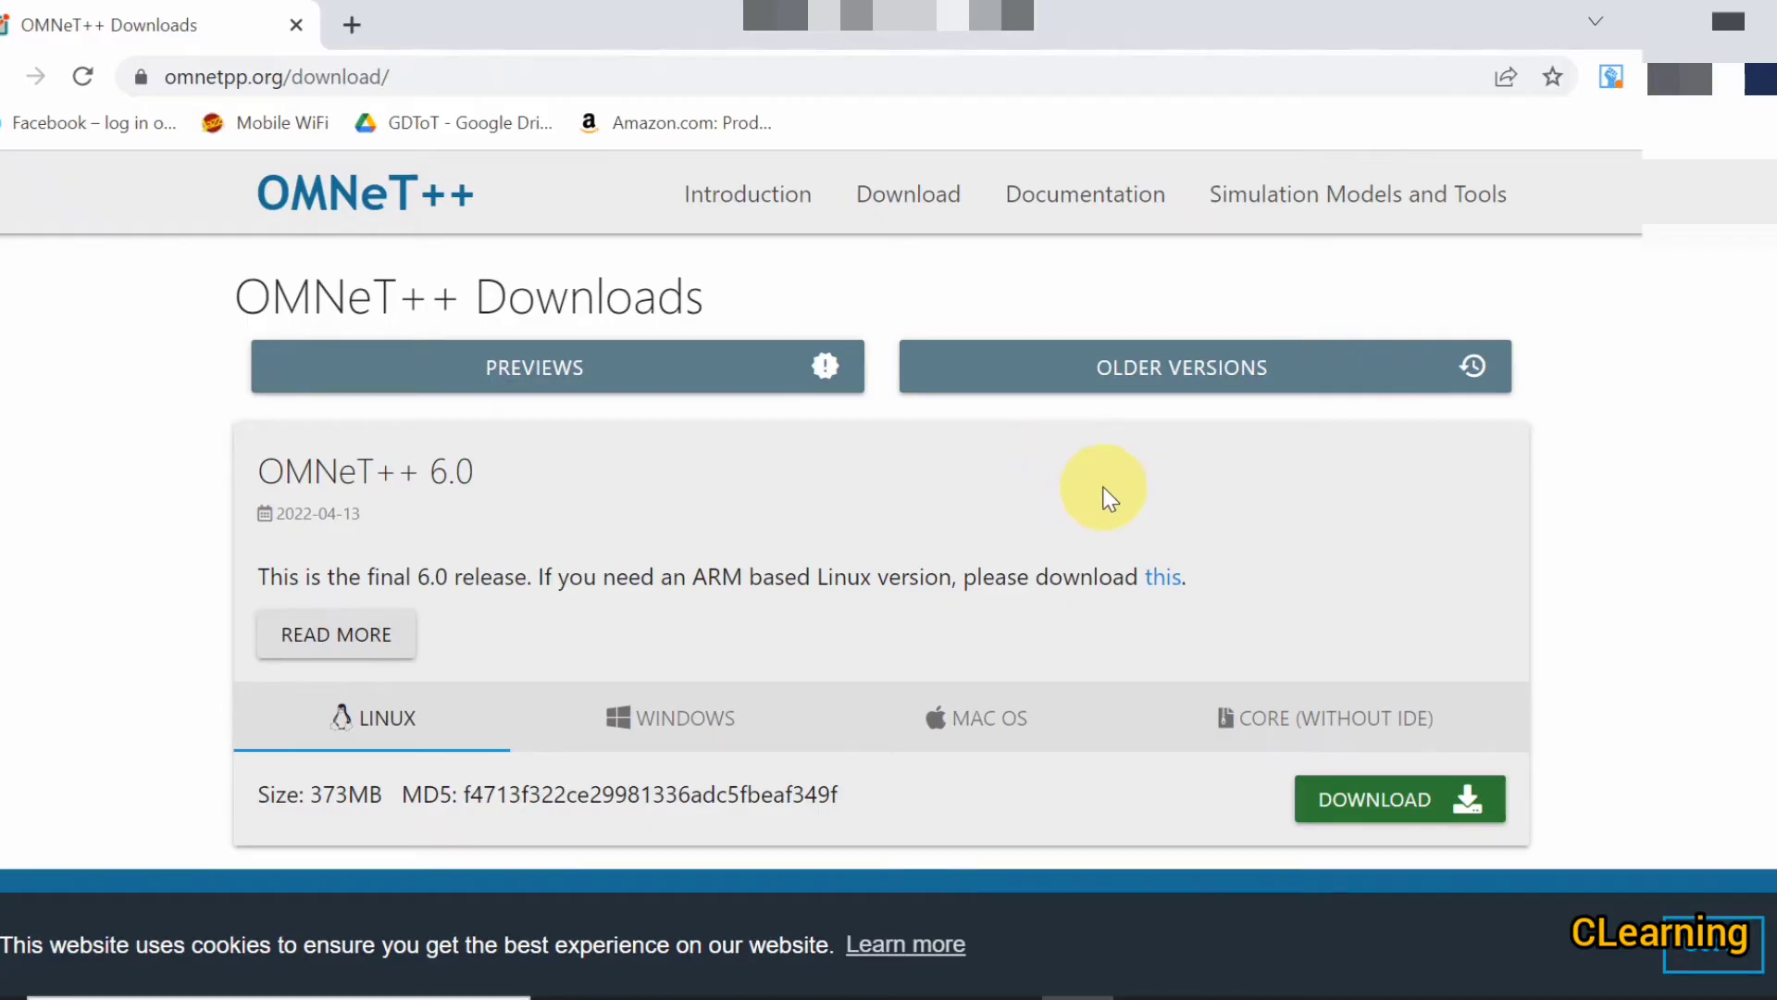
Look through the older OMNeT++ versions and return to the main downloads page.
click(1155, 379)
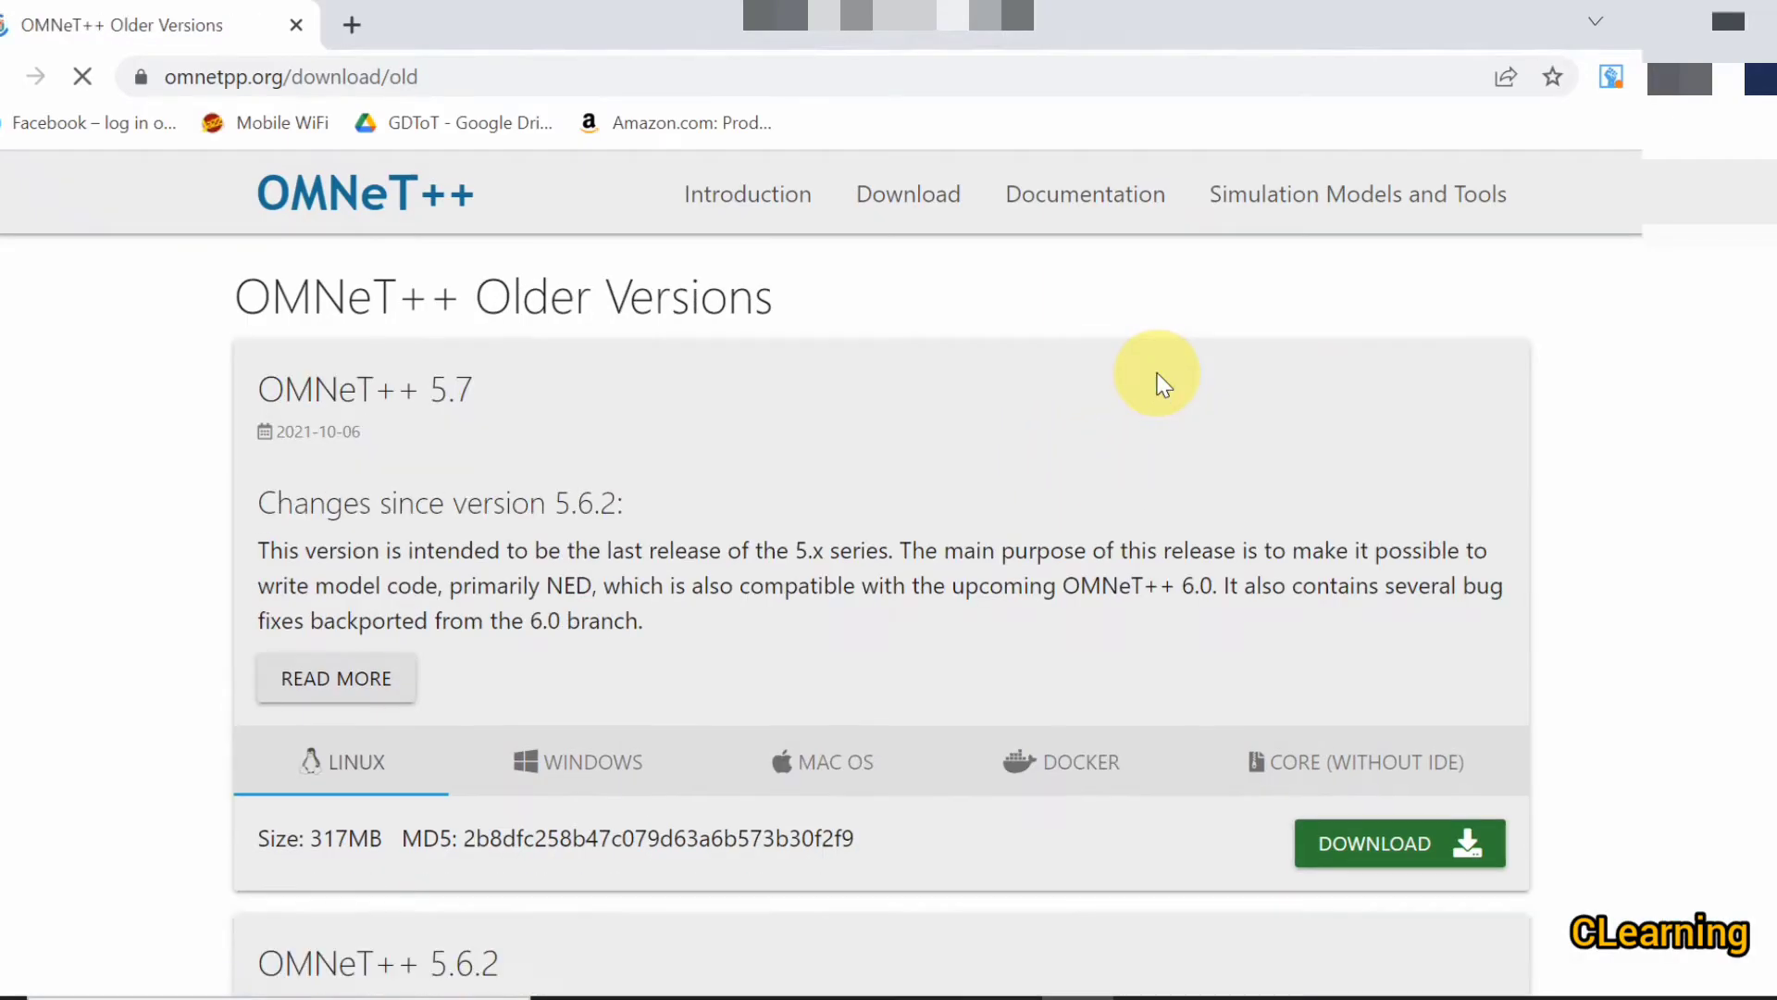
scroll(1163, 384, down, 6)
scroll(1164, 384, down, 3)
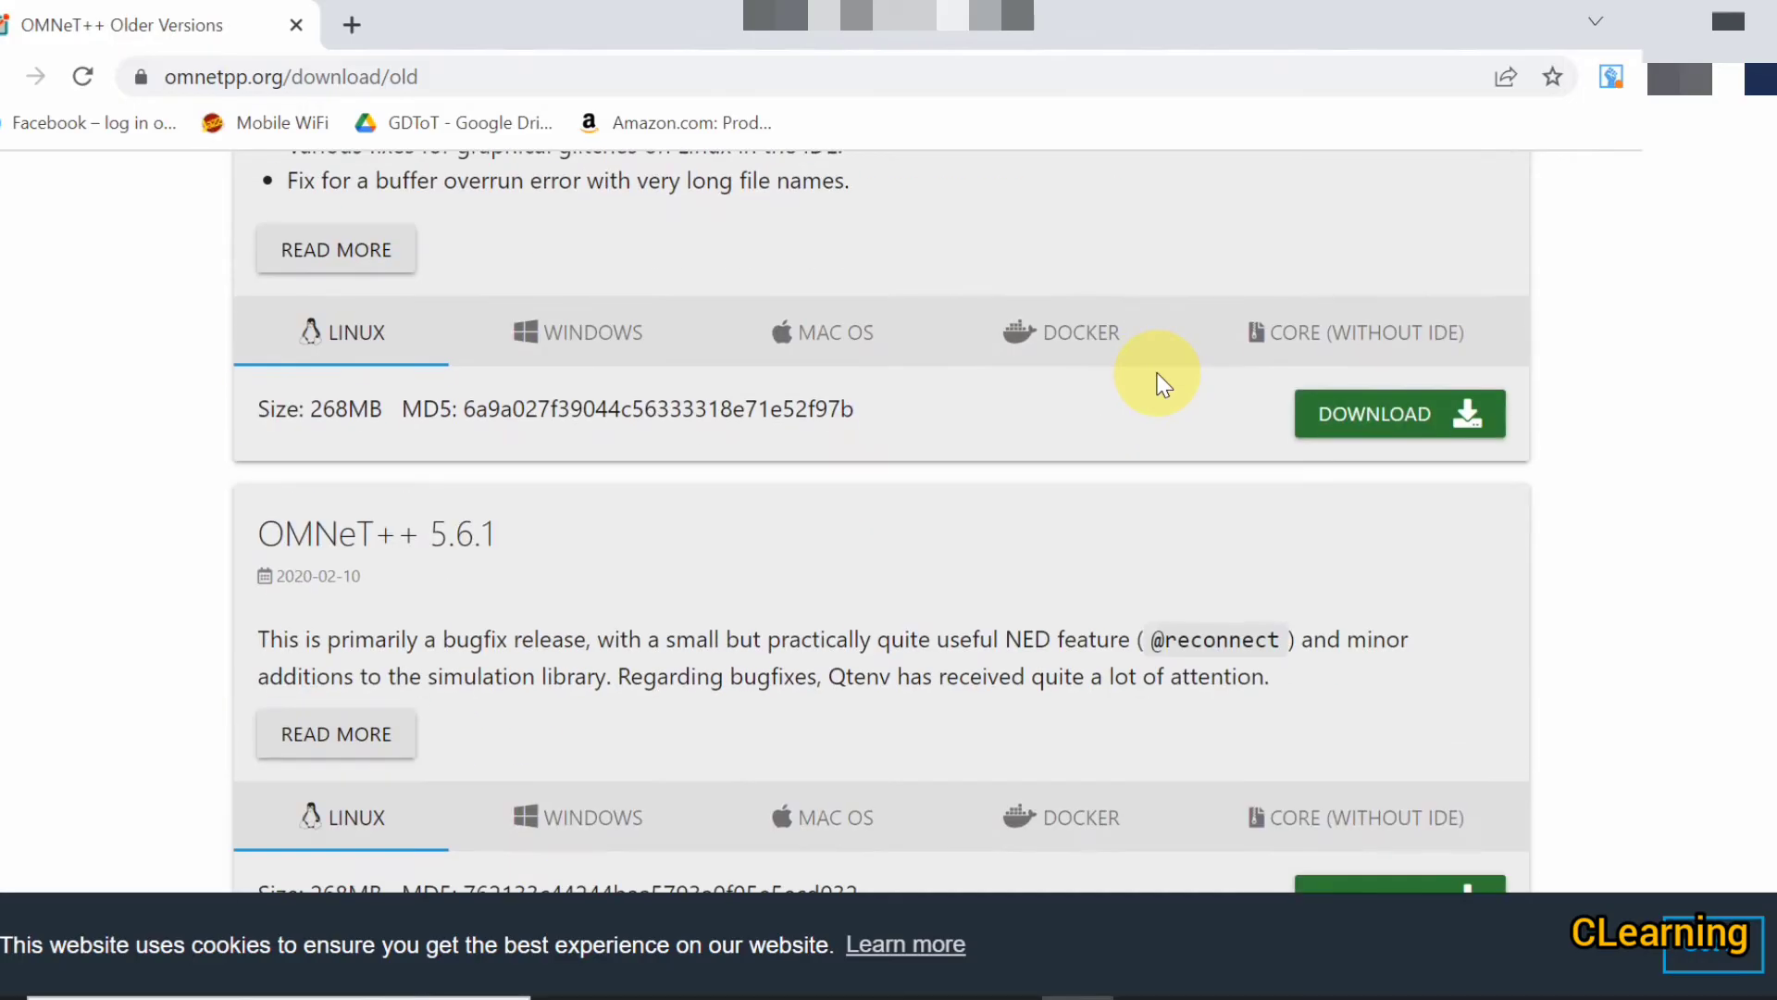
scroll(1158, 377, up, 7)
scroll(573, 260, up, 4)
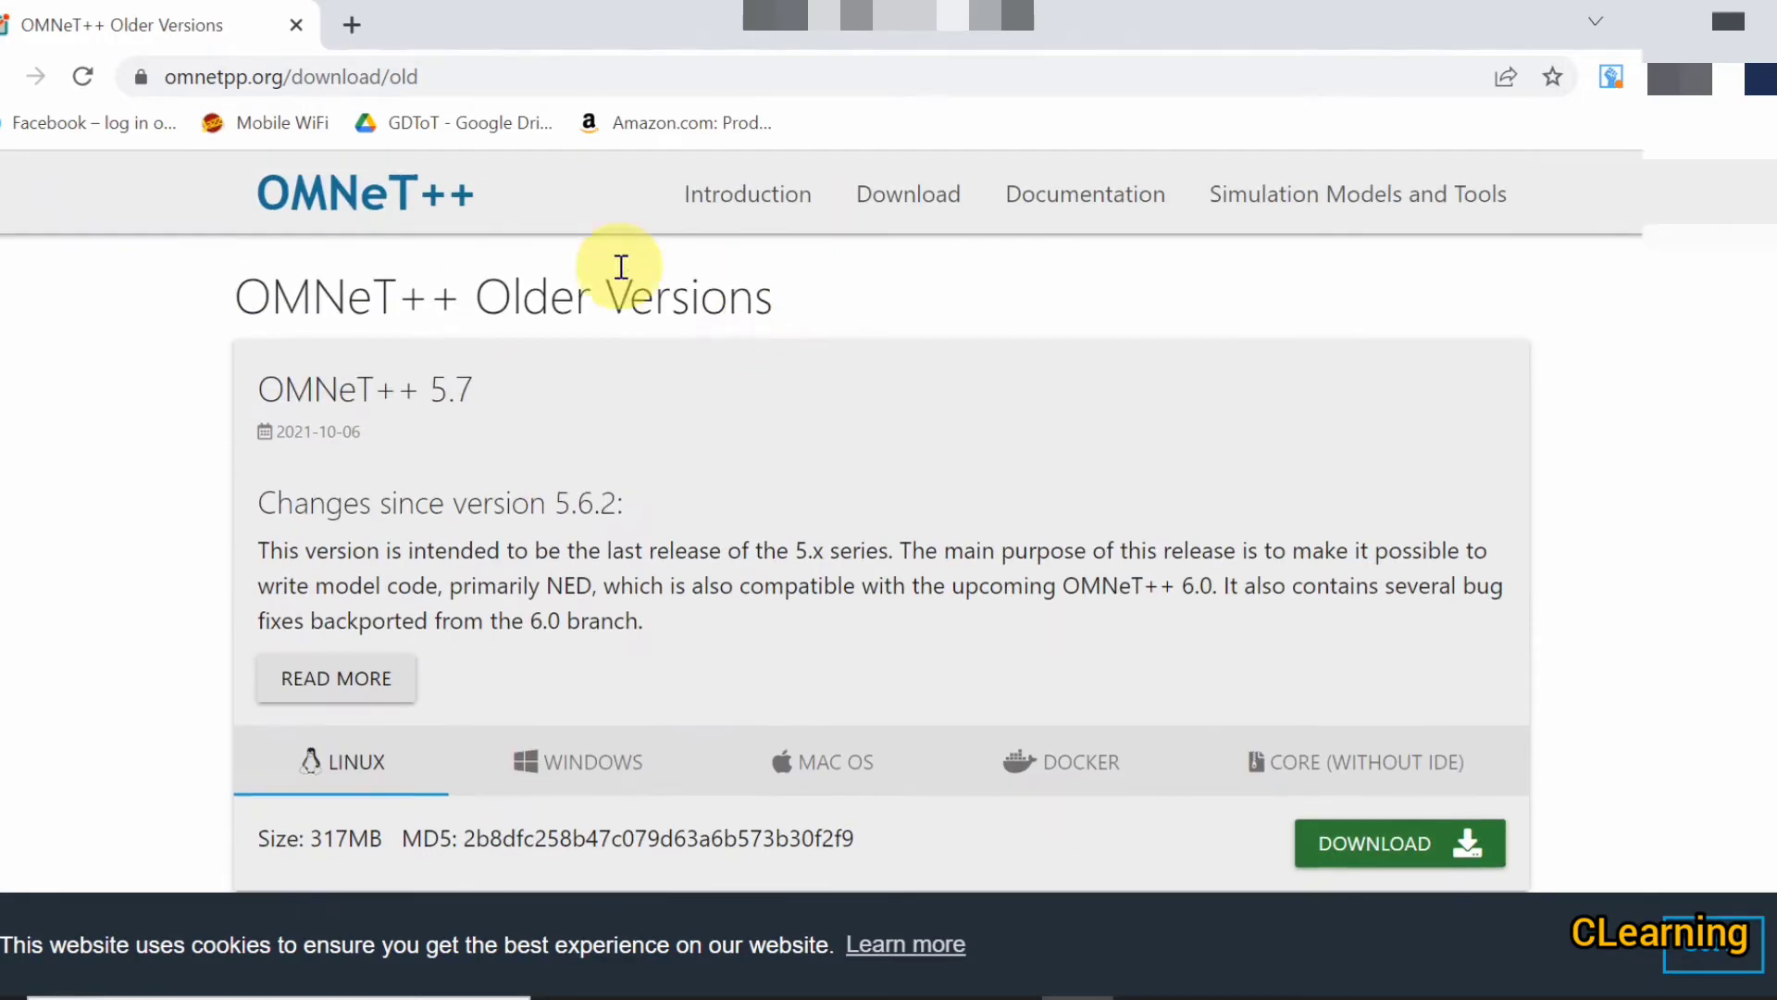
click(9, 77)
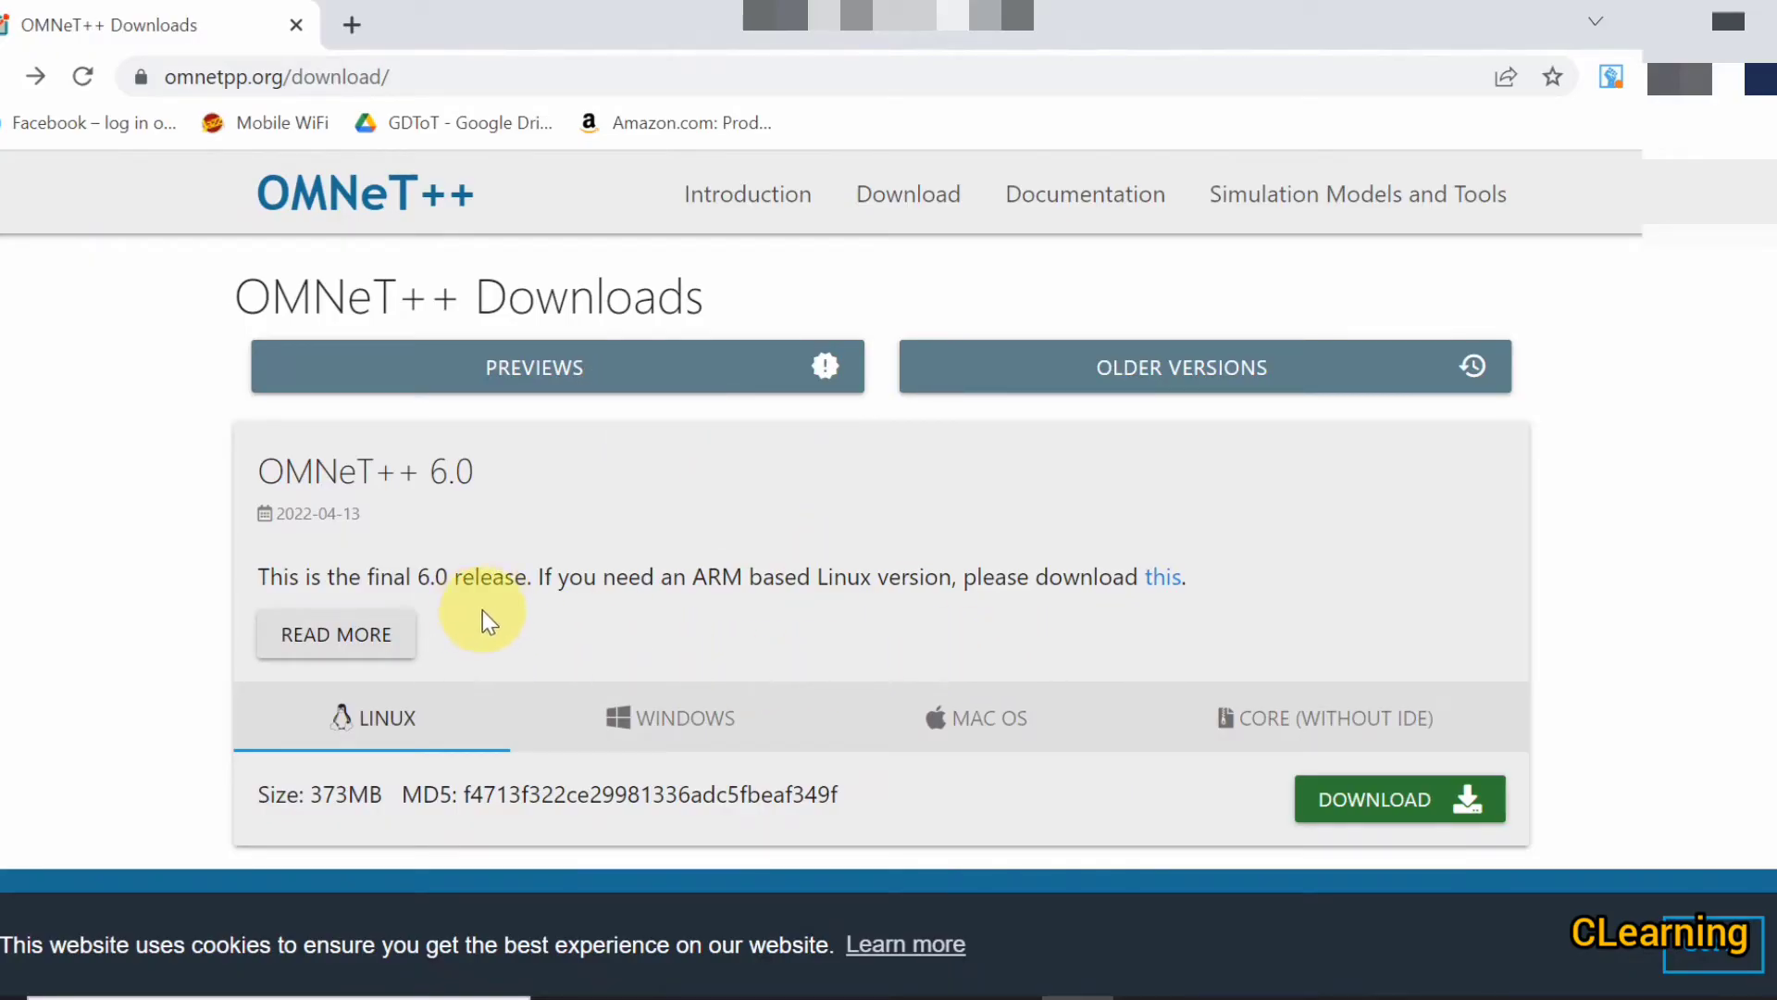
Start downloading the Windows package of OMNeT++ 6.0, pausing the transfer and closing its progress window.
scroll(492, 607, down, 2)
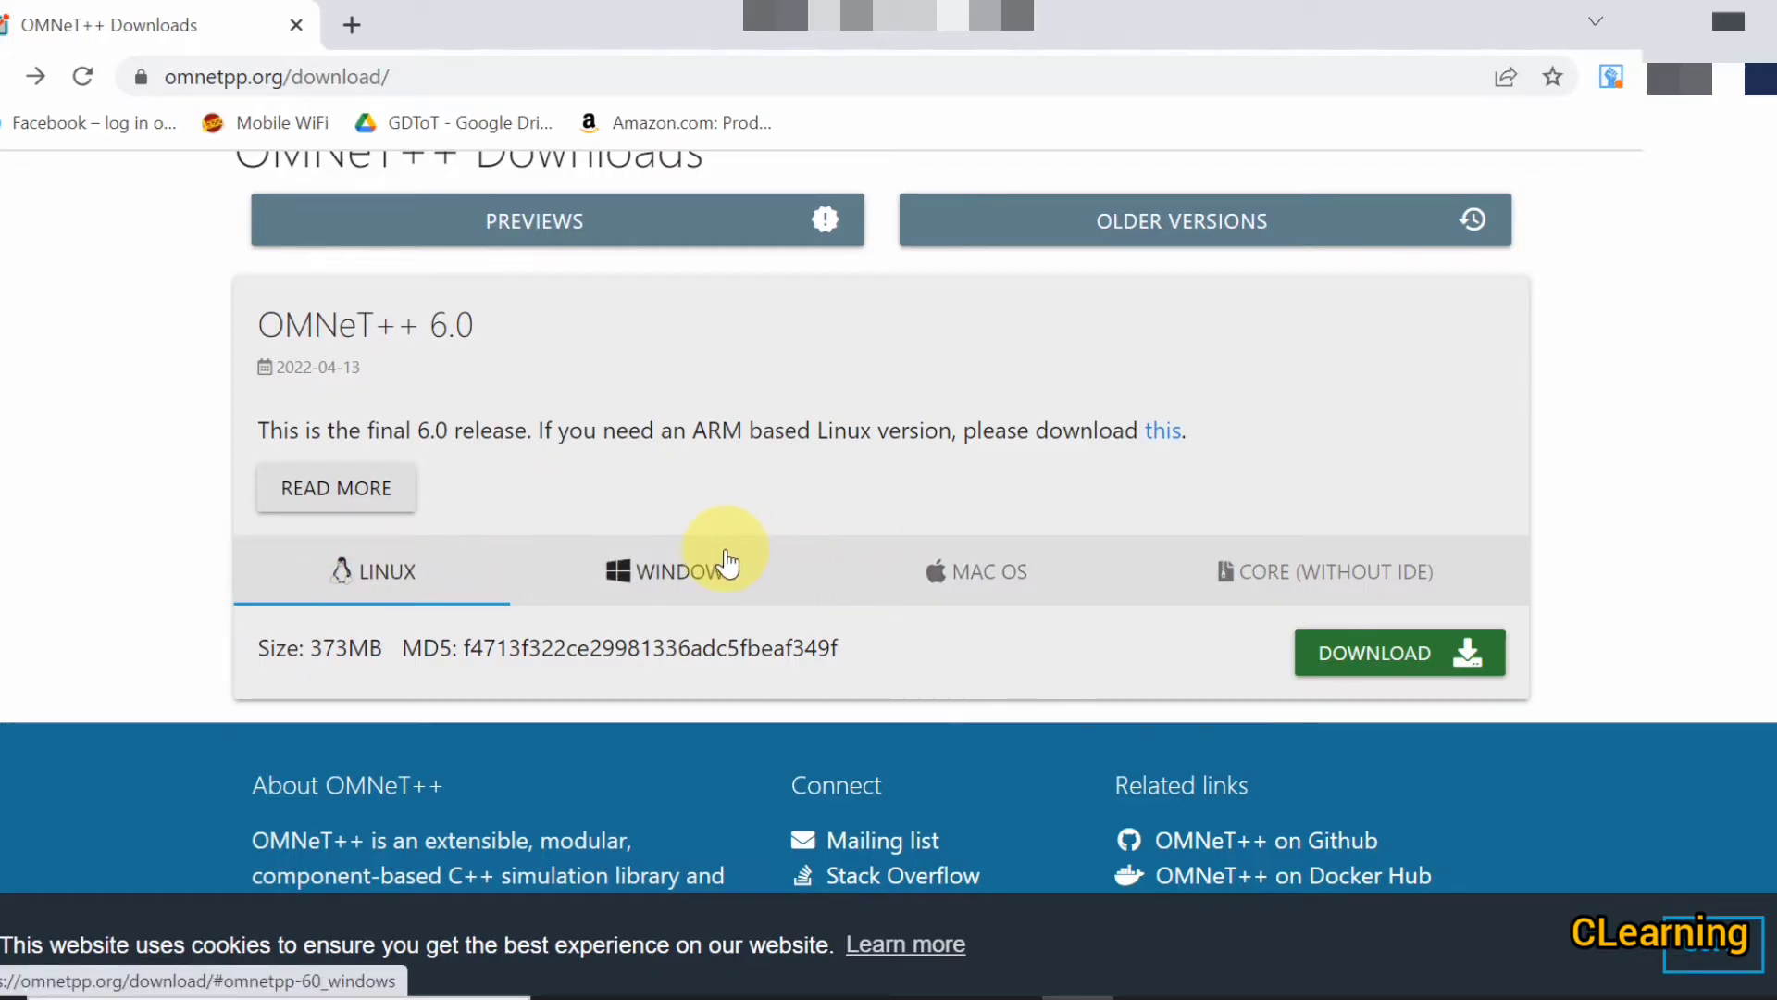
click(676, 581)
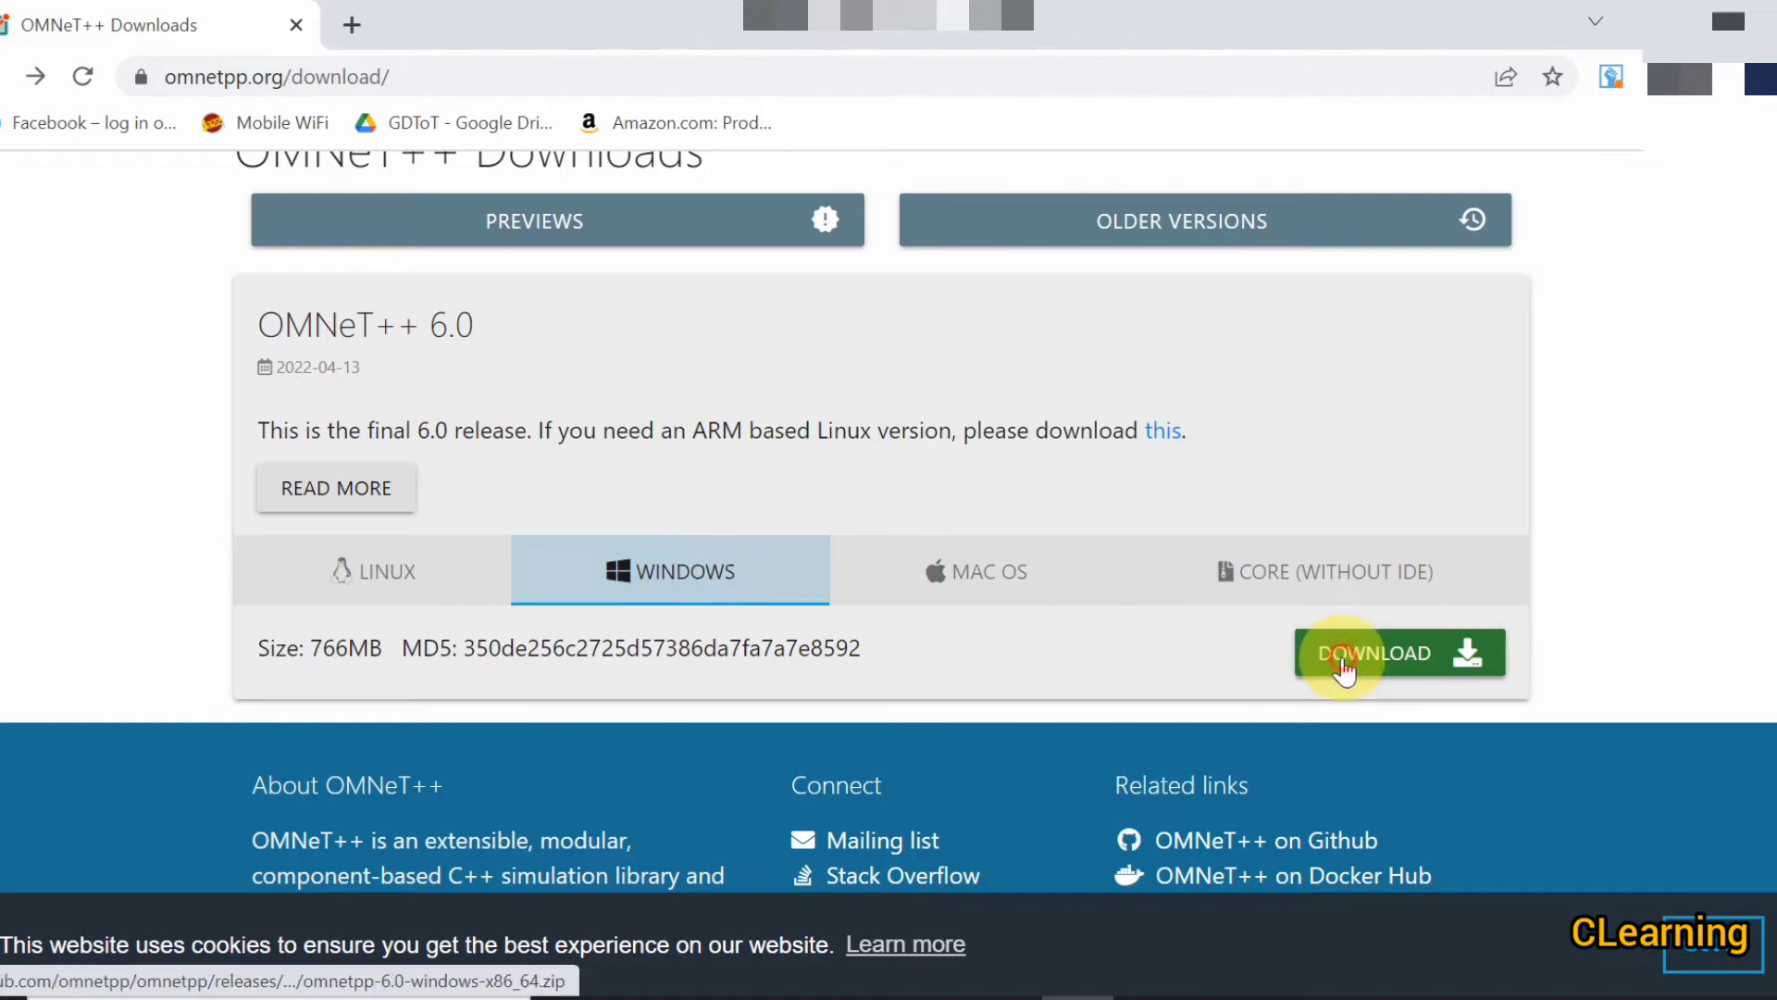
click(1340, 668)
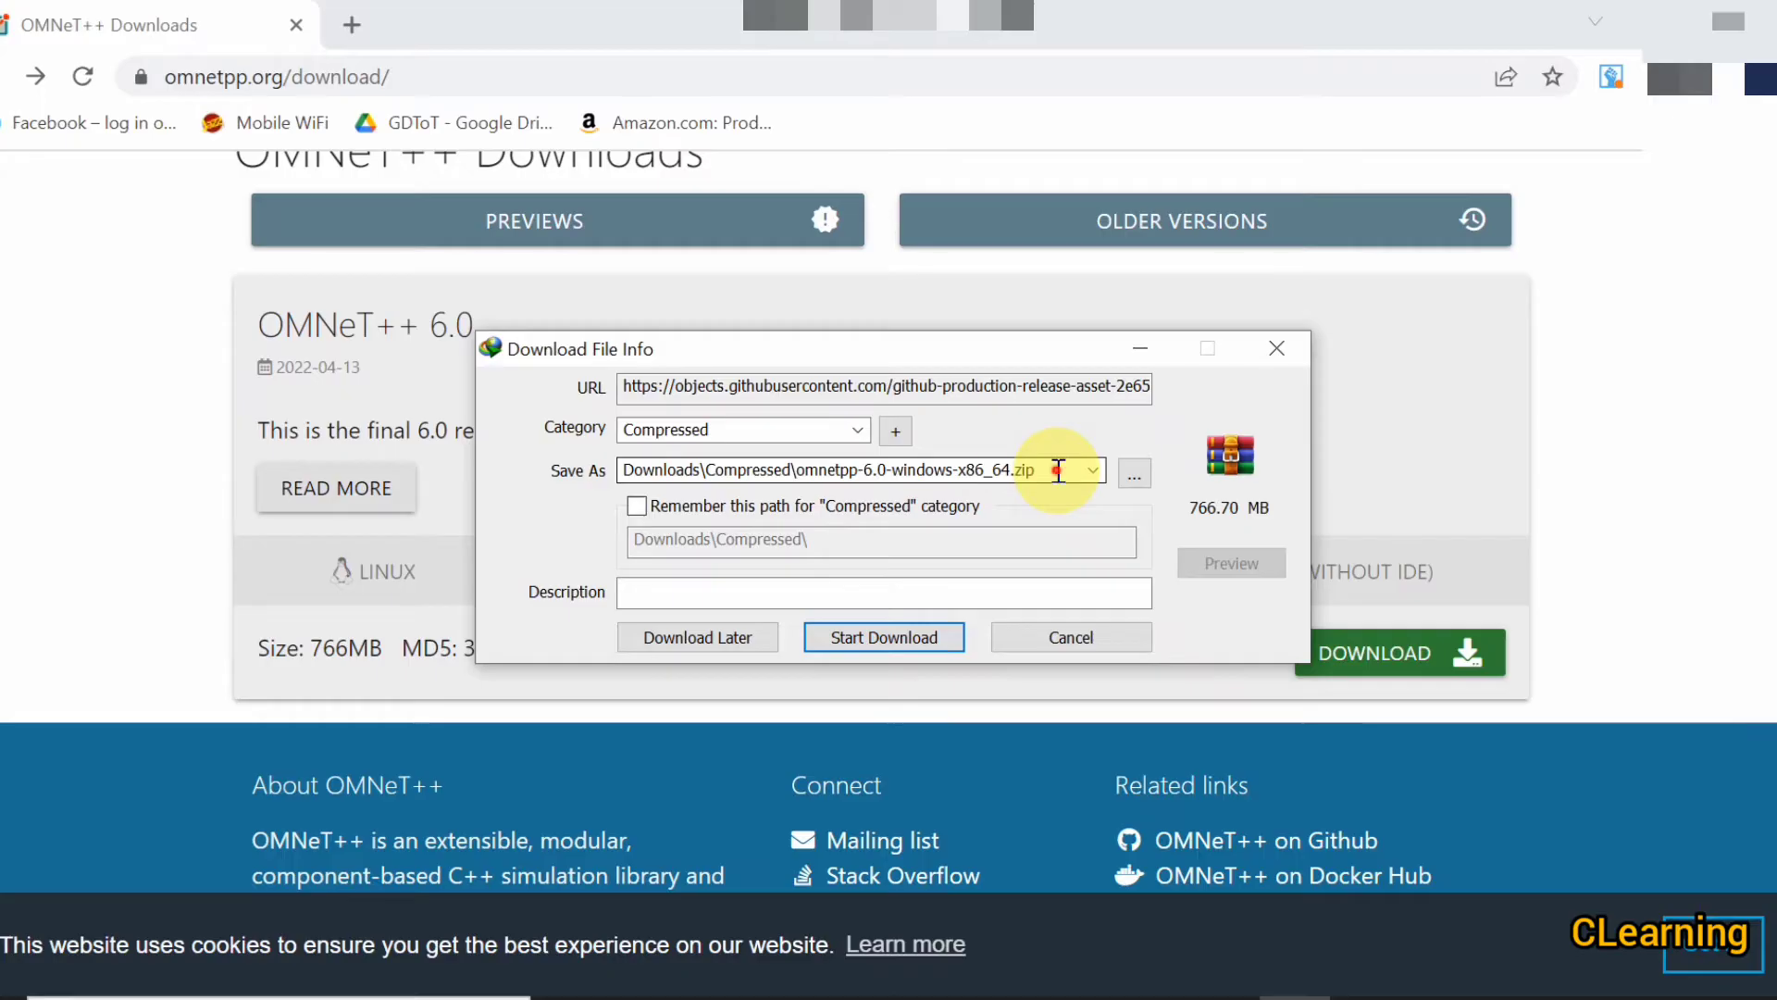
double_click(1057, 470)
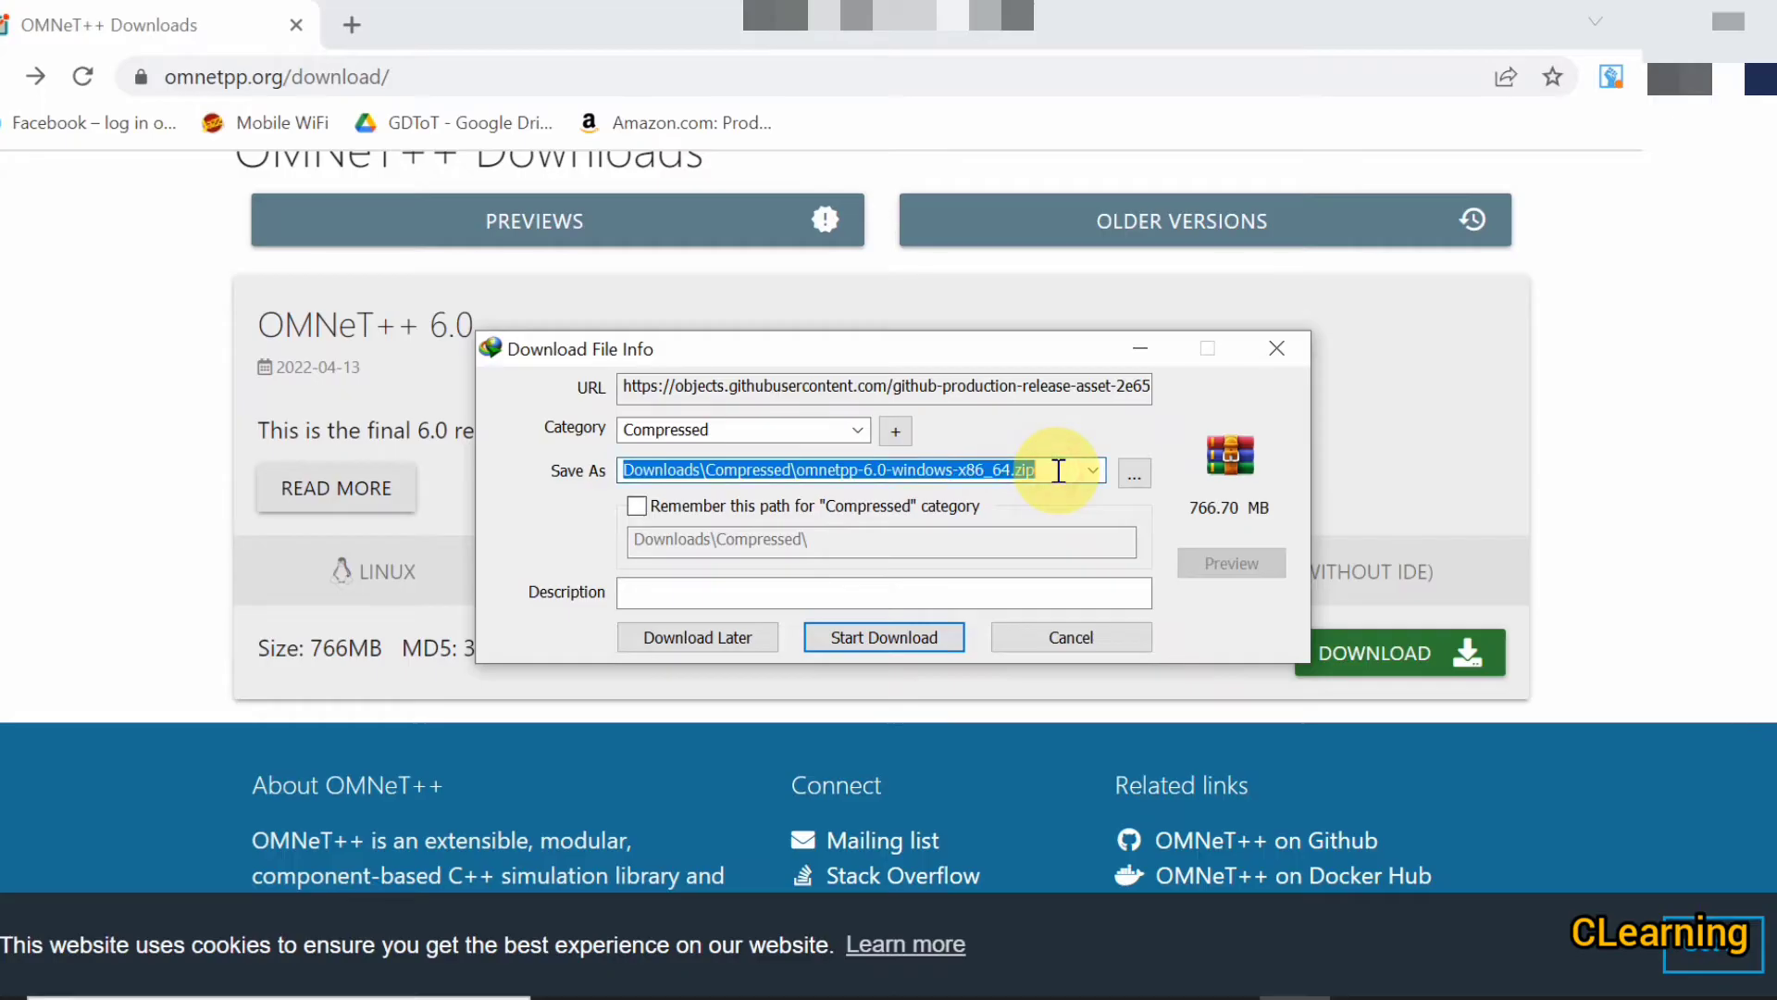
click(886, 638)
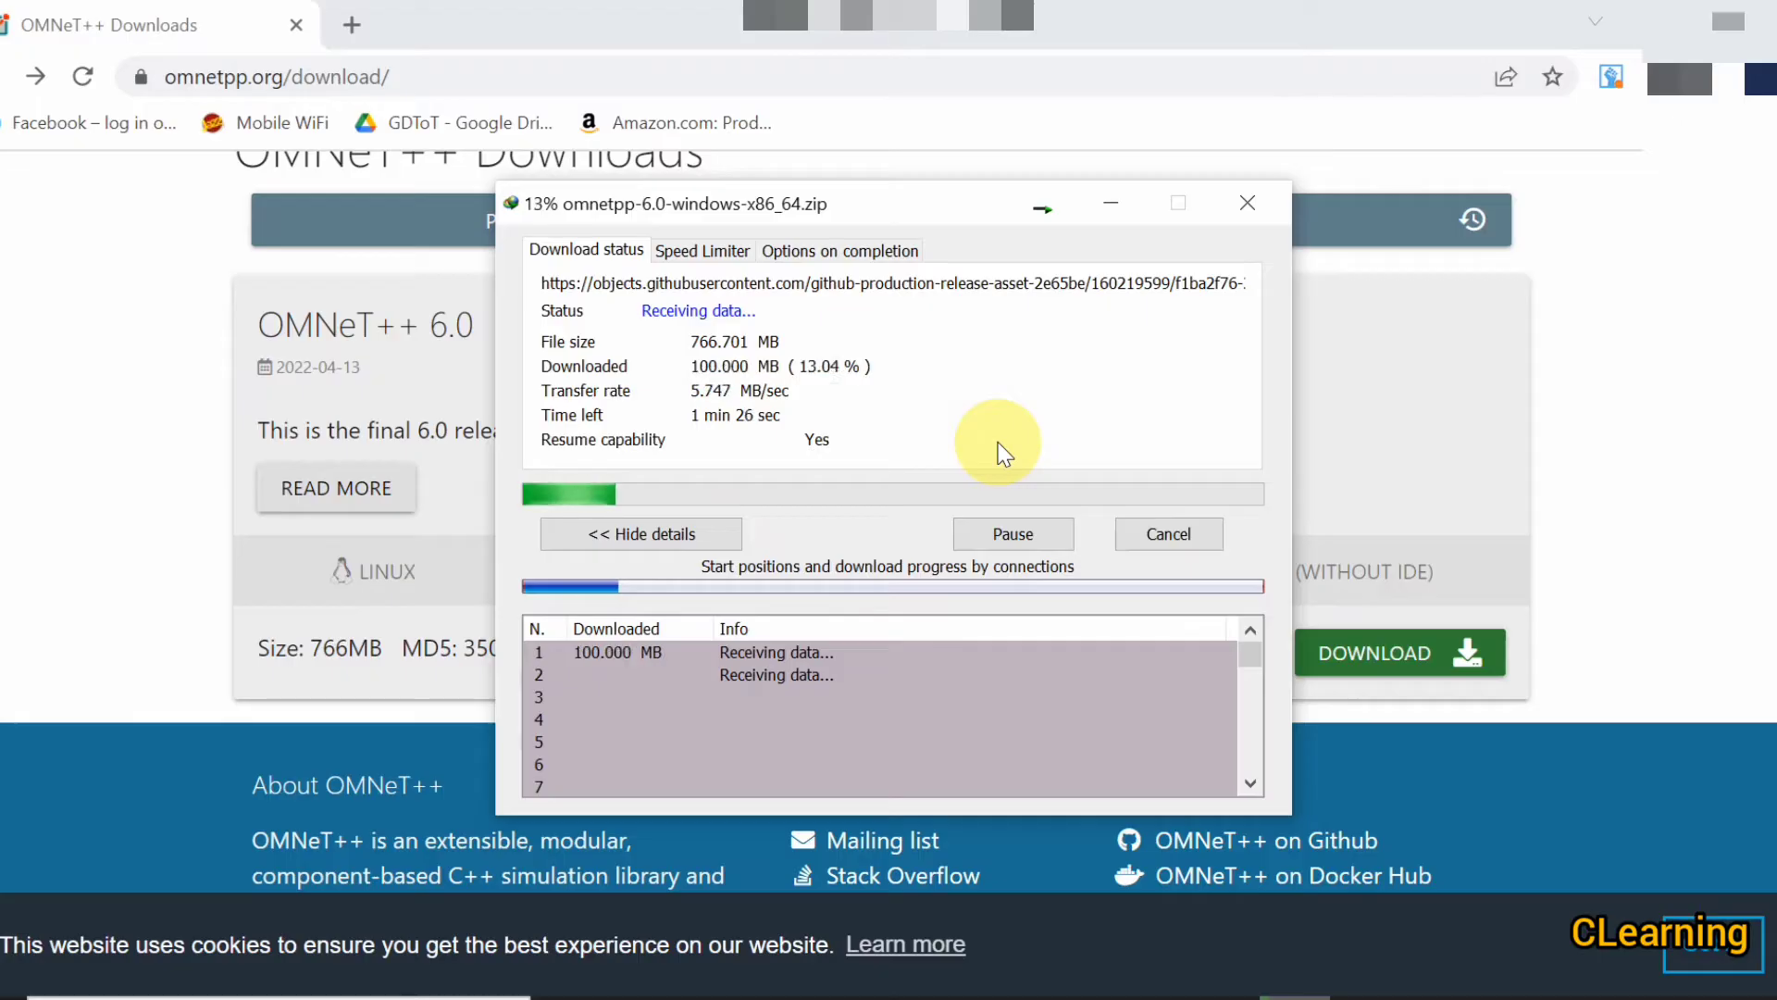
click(1053, 546)
click(1248, 203)
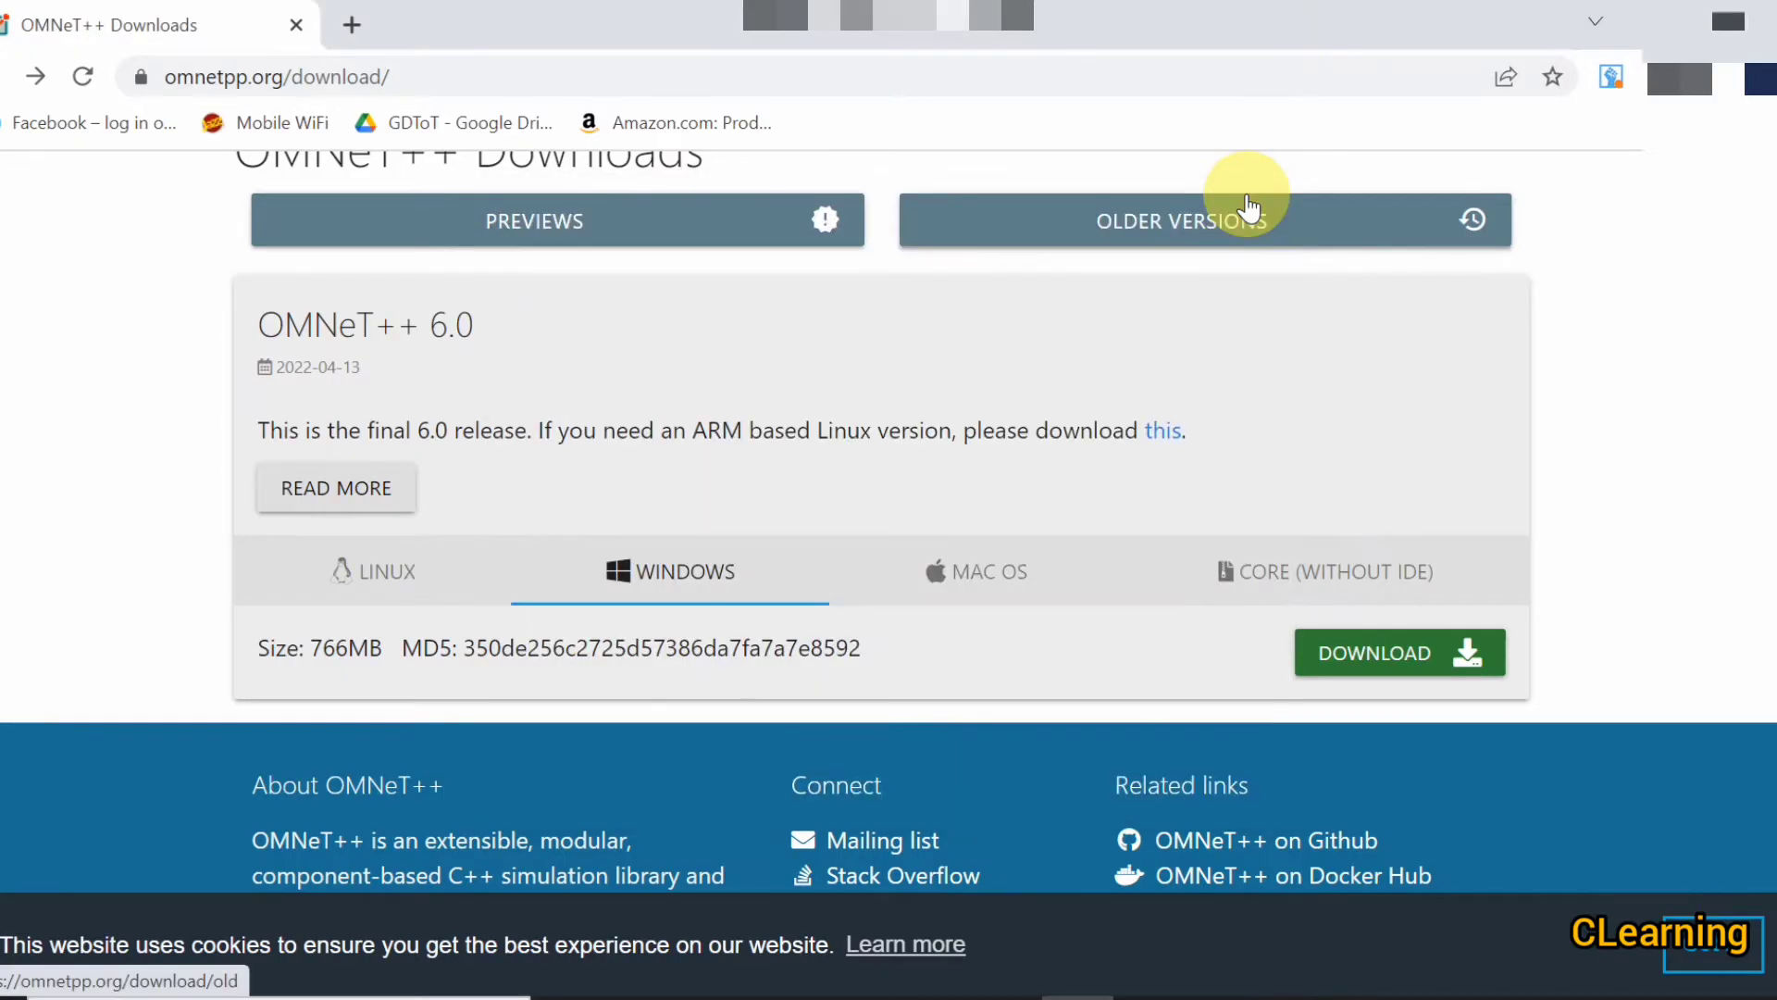
Switch to File Explorer, open the omnetpp-6.0 folder on Local Disk (C:) and maximize the window.
click(861, 995)
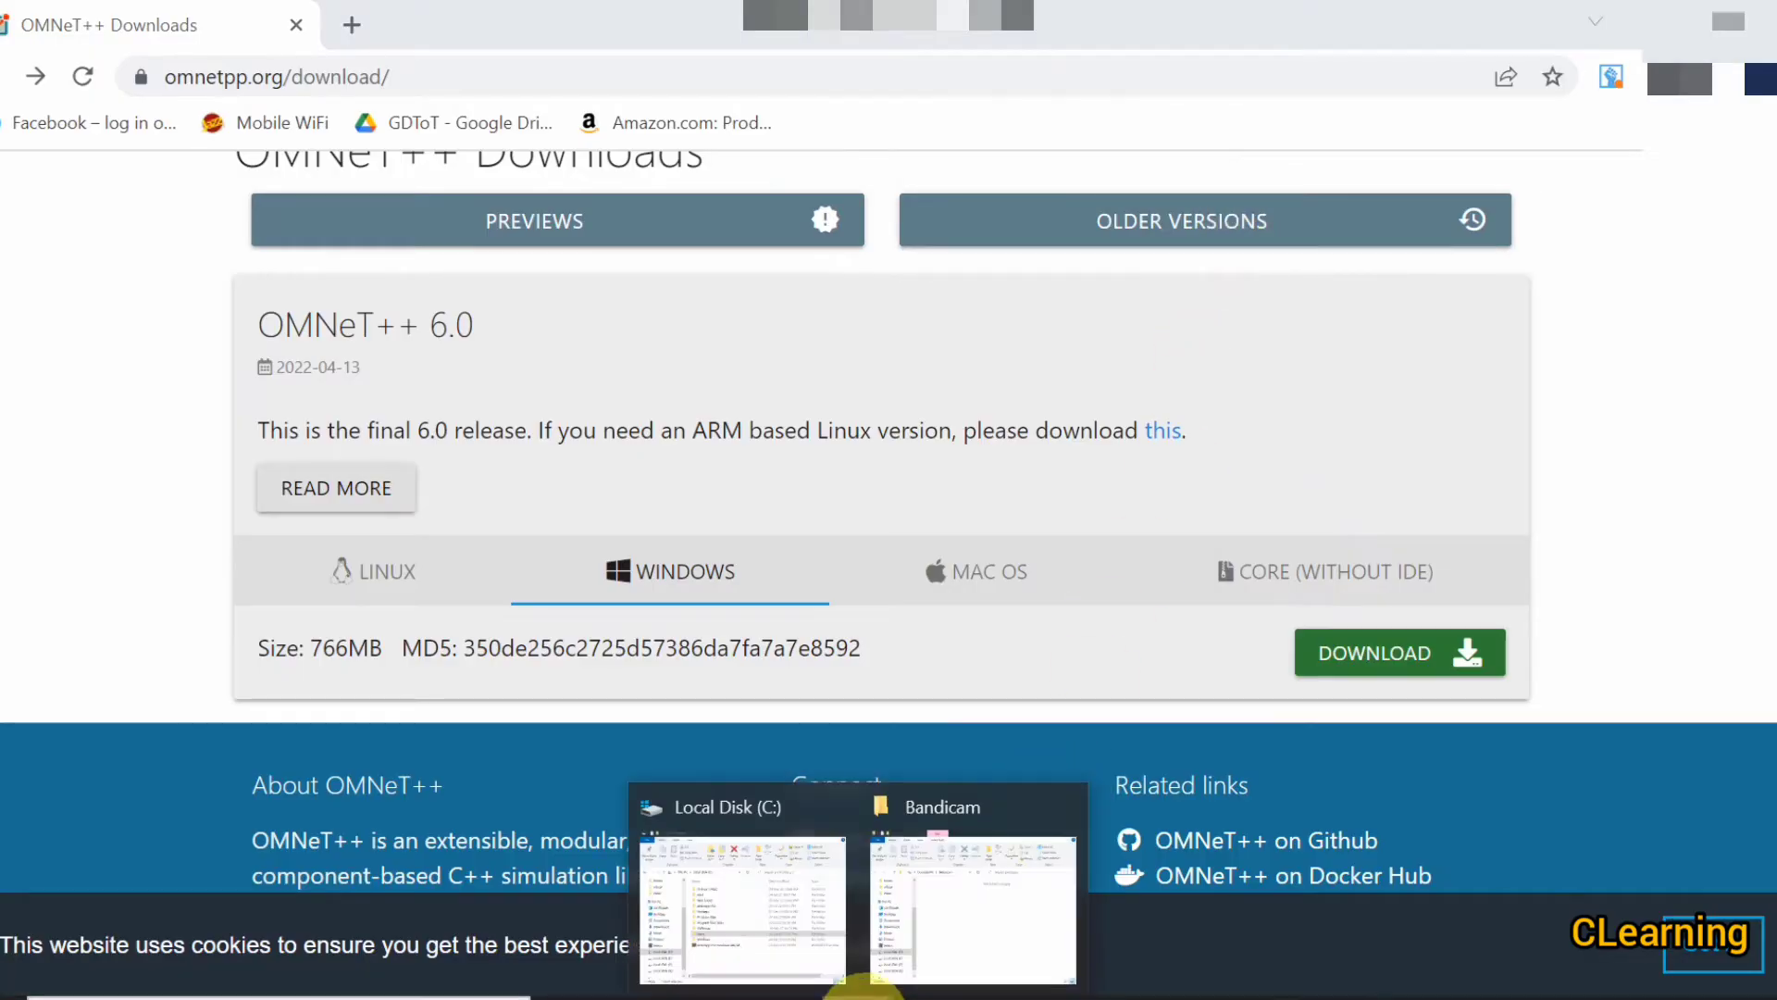
click(810, 960)
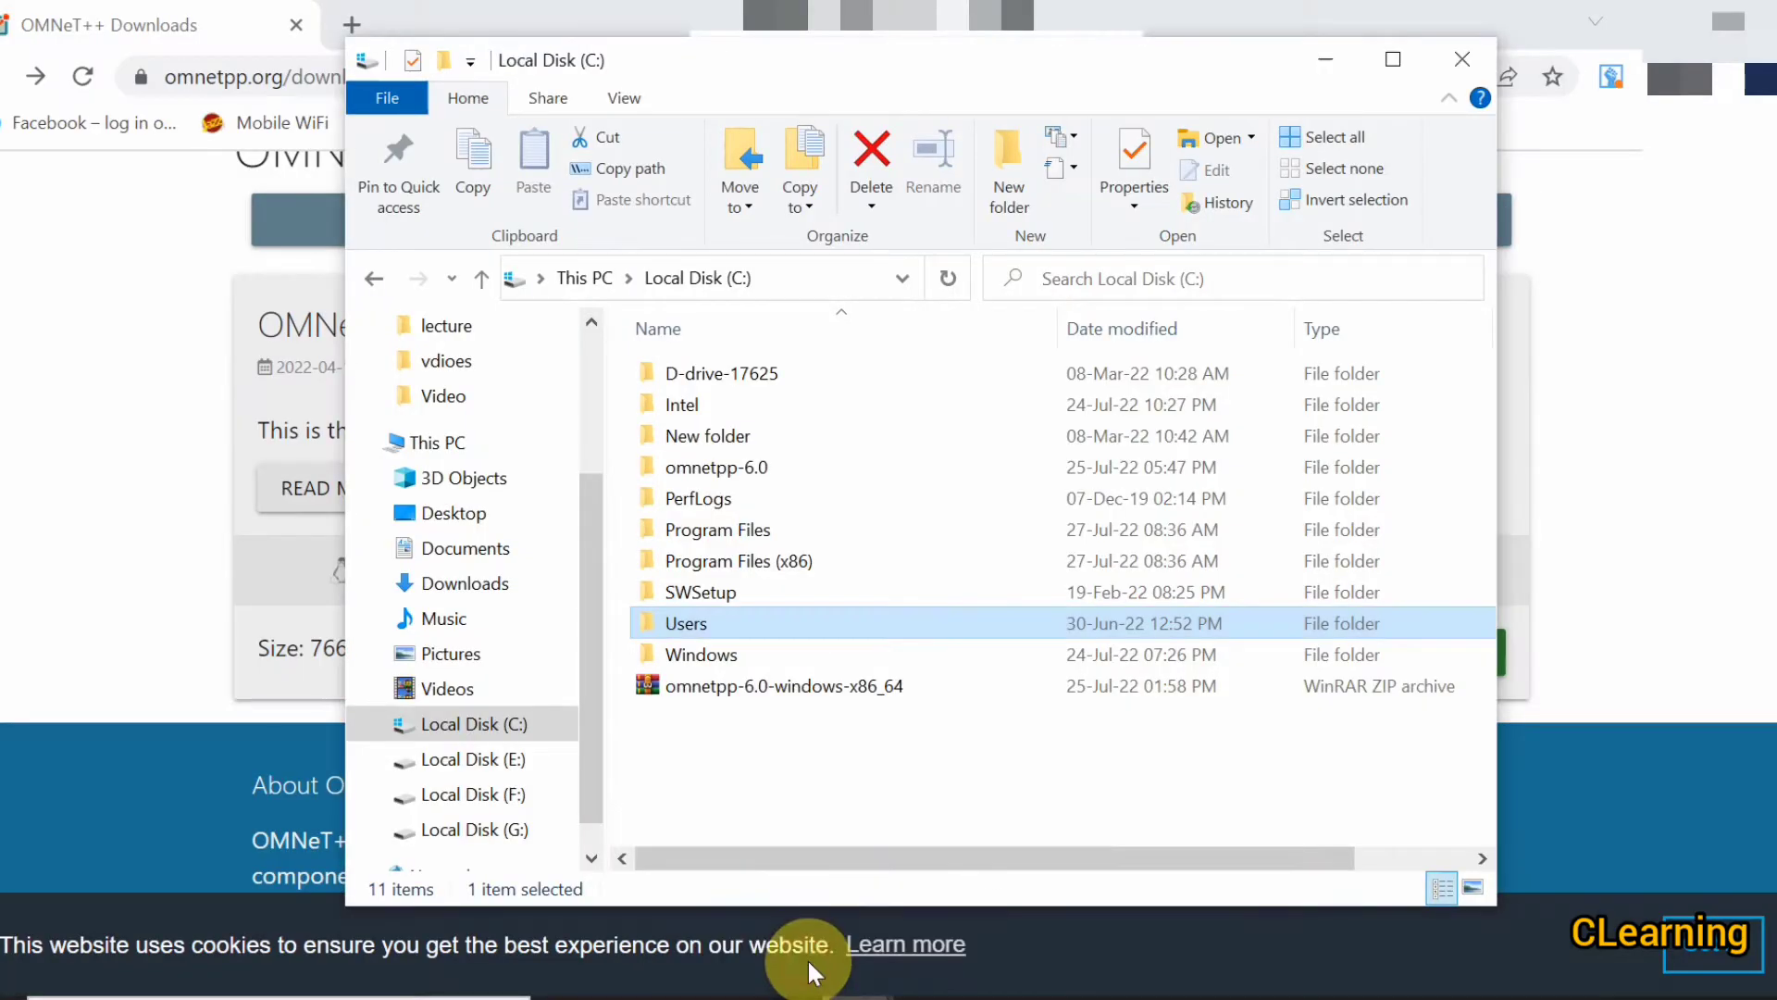
click(492, 733)
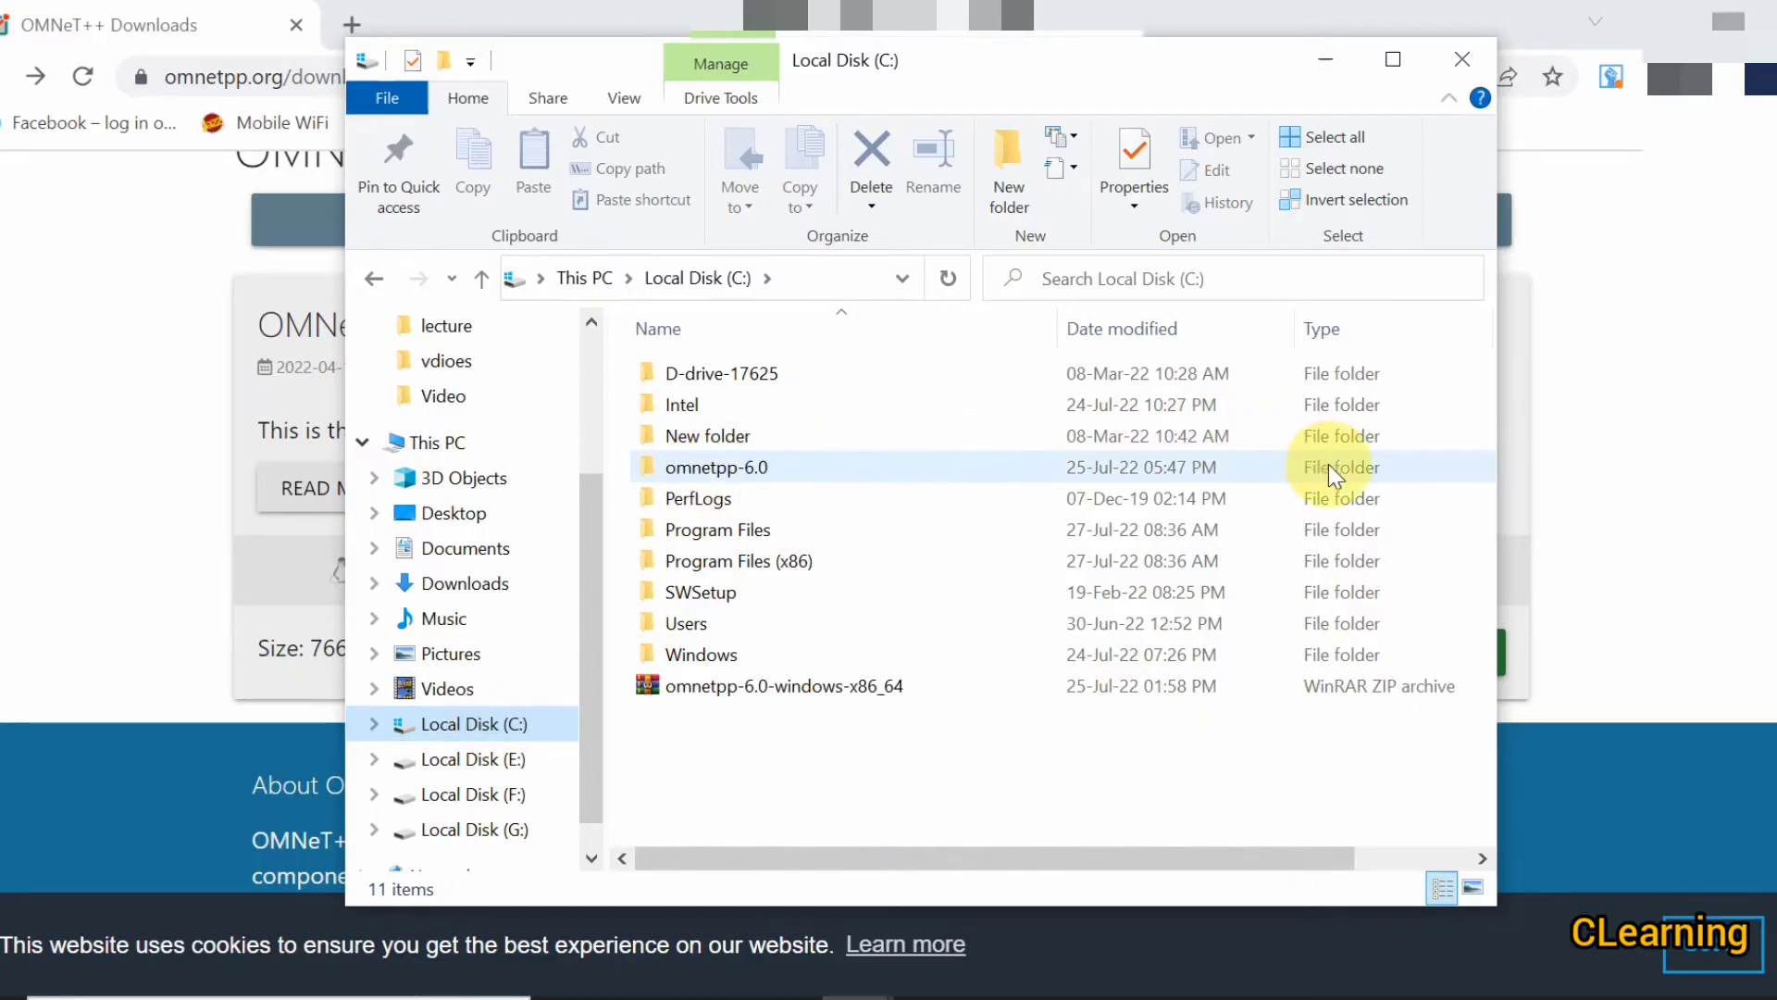
double_click(786, 468)
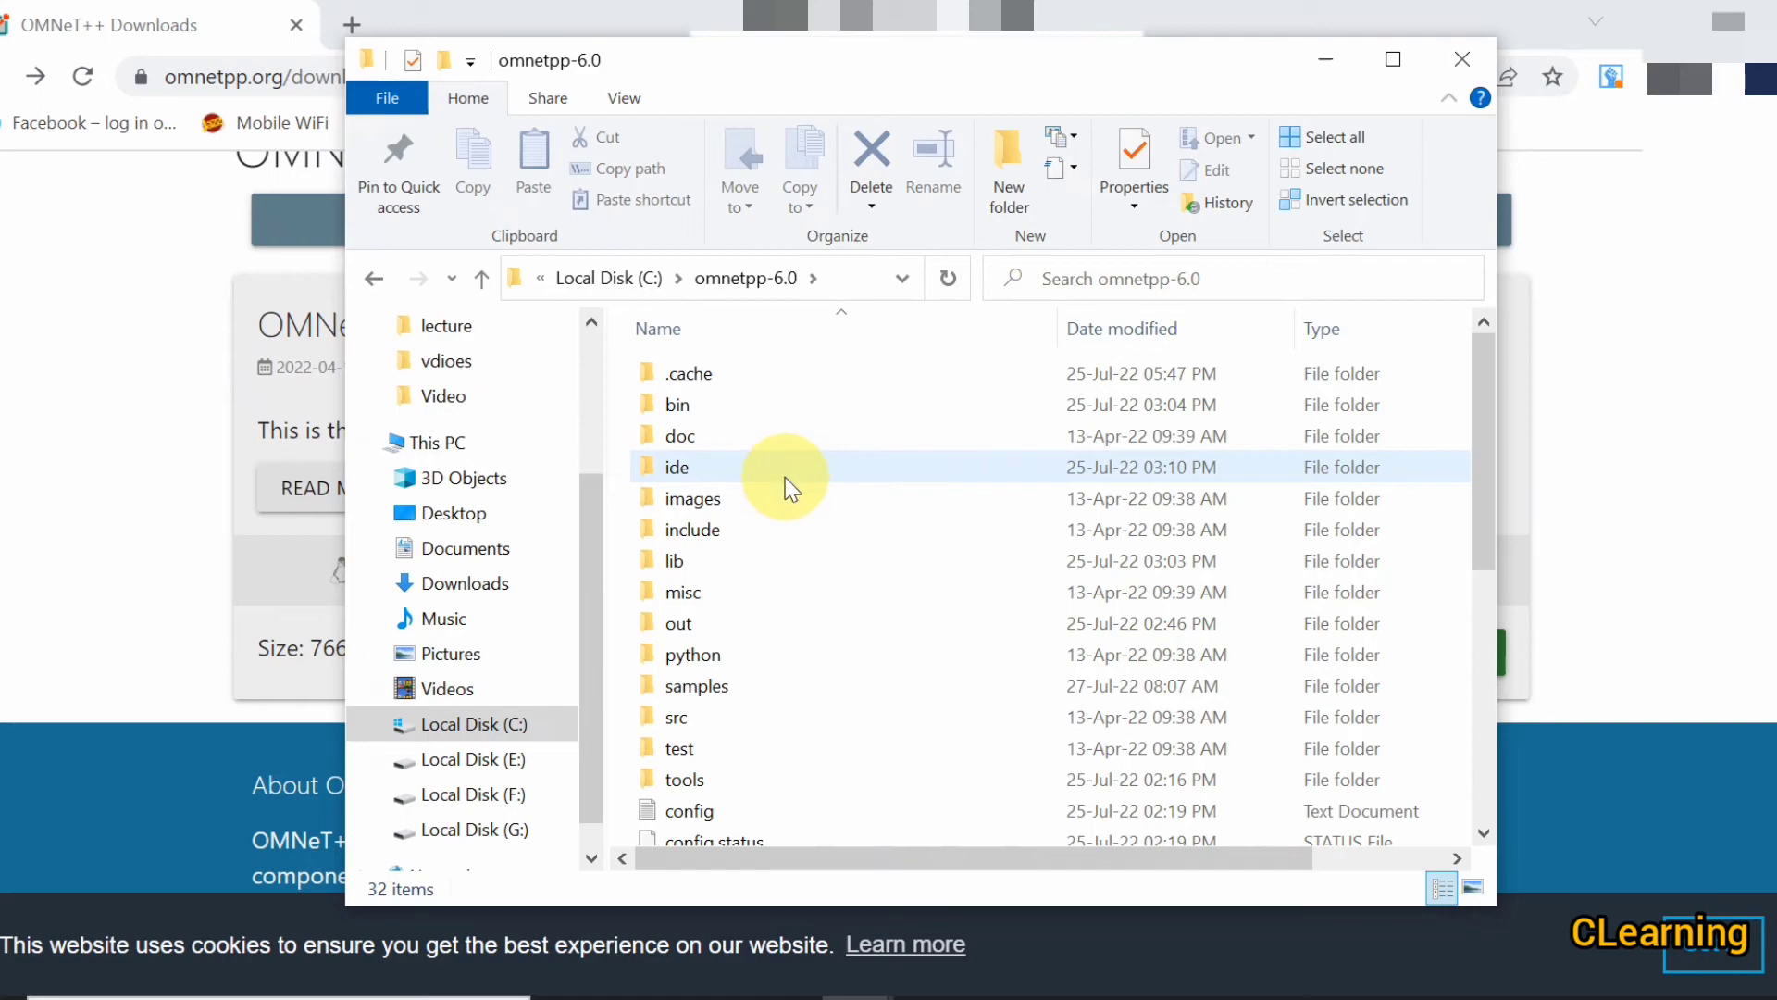
scroll(786, 468, down, 5)
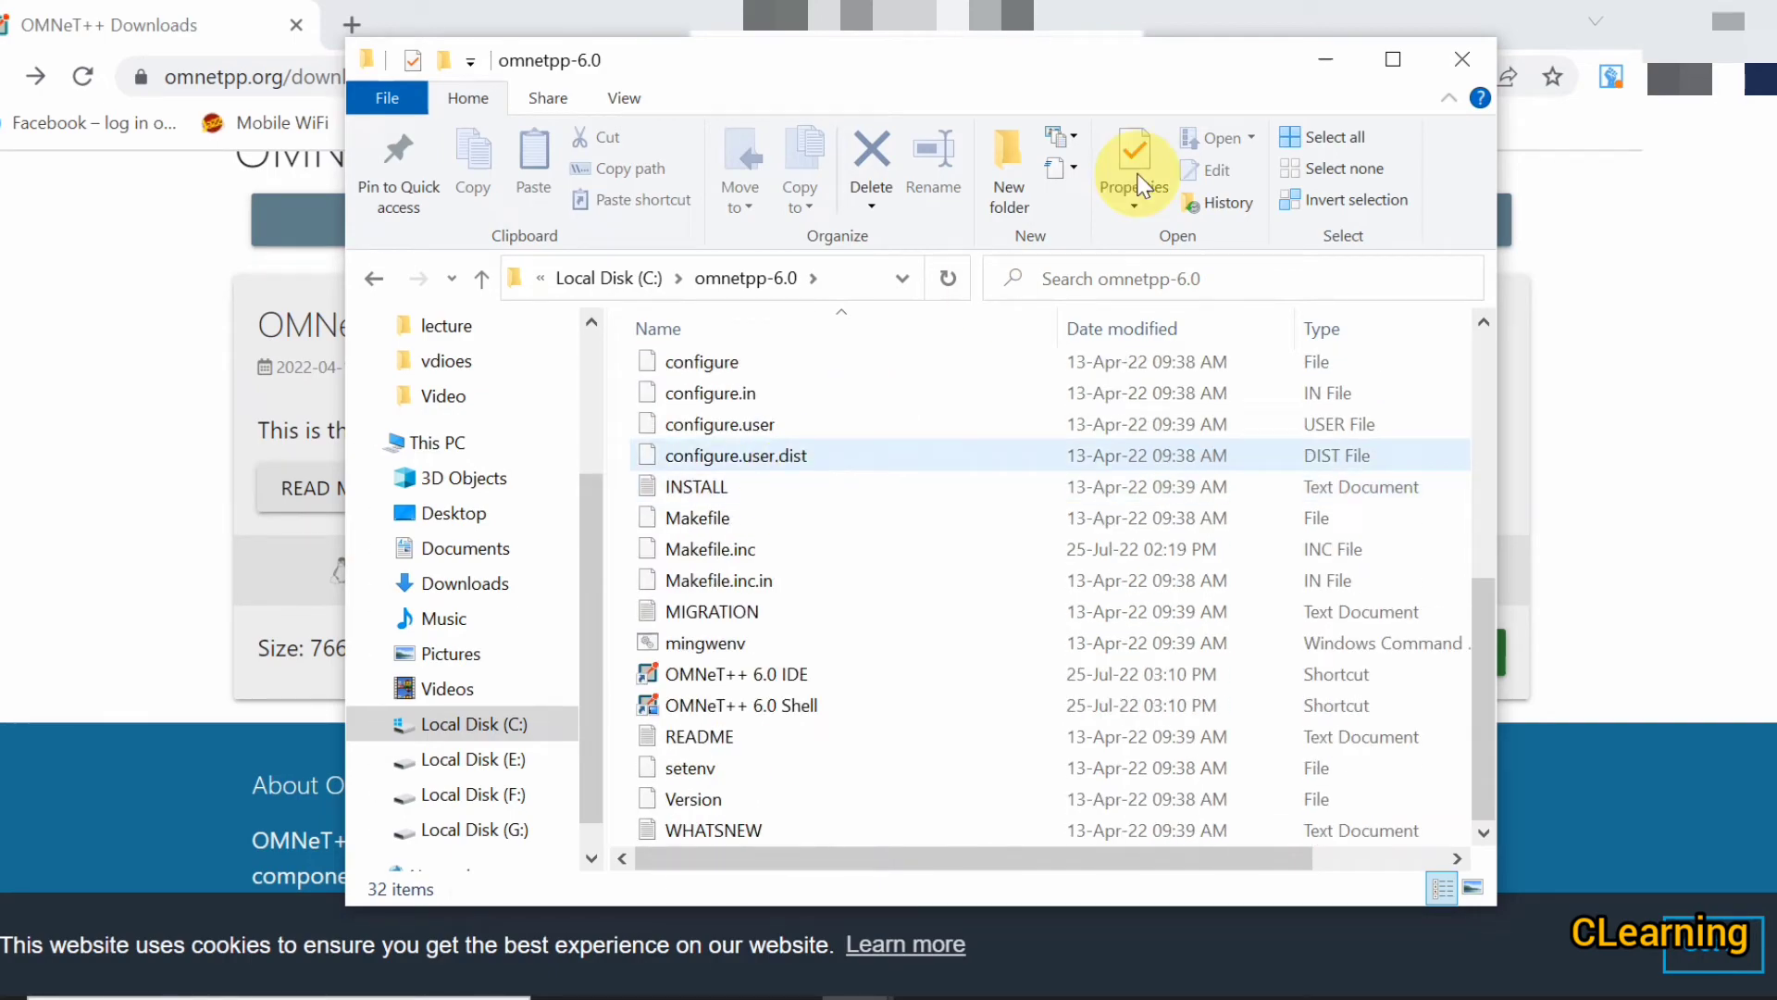
click(1361, 58)
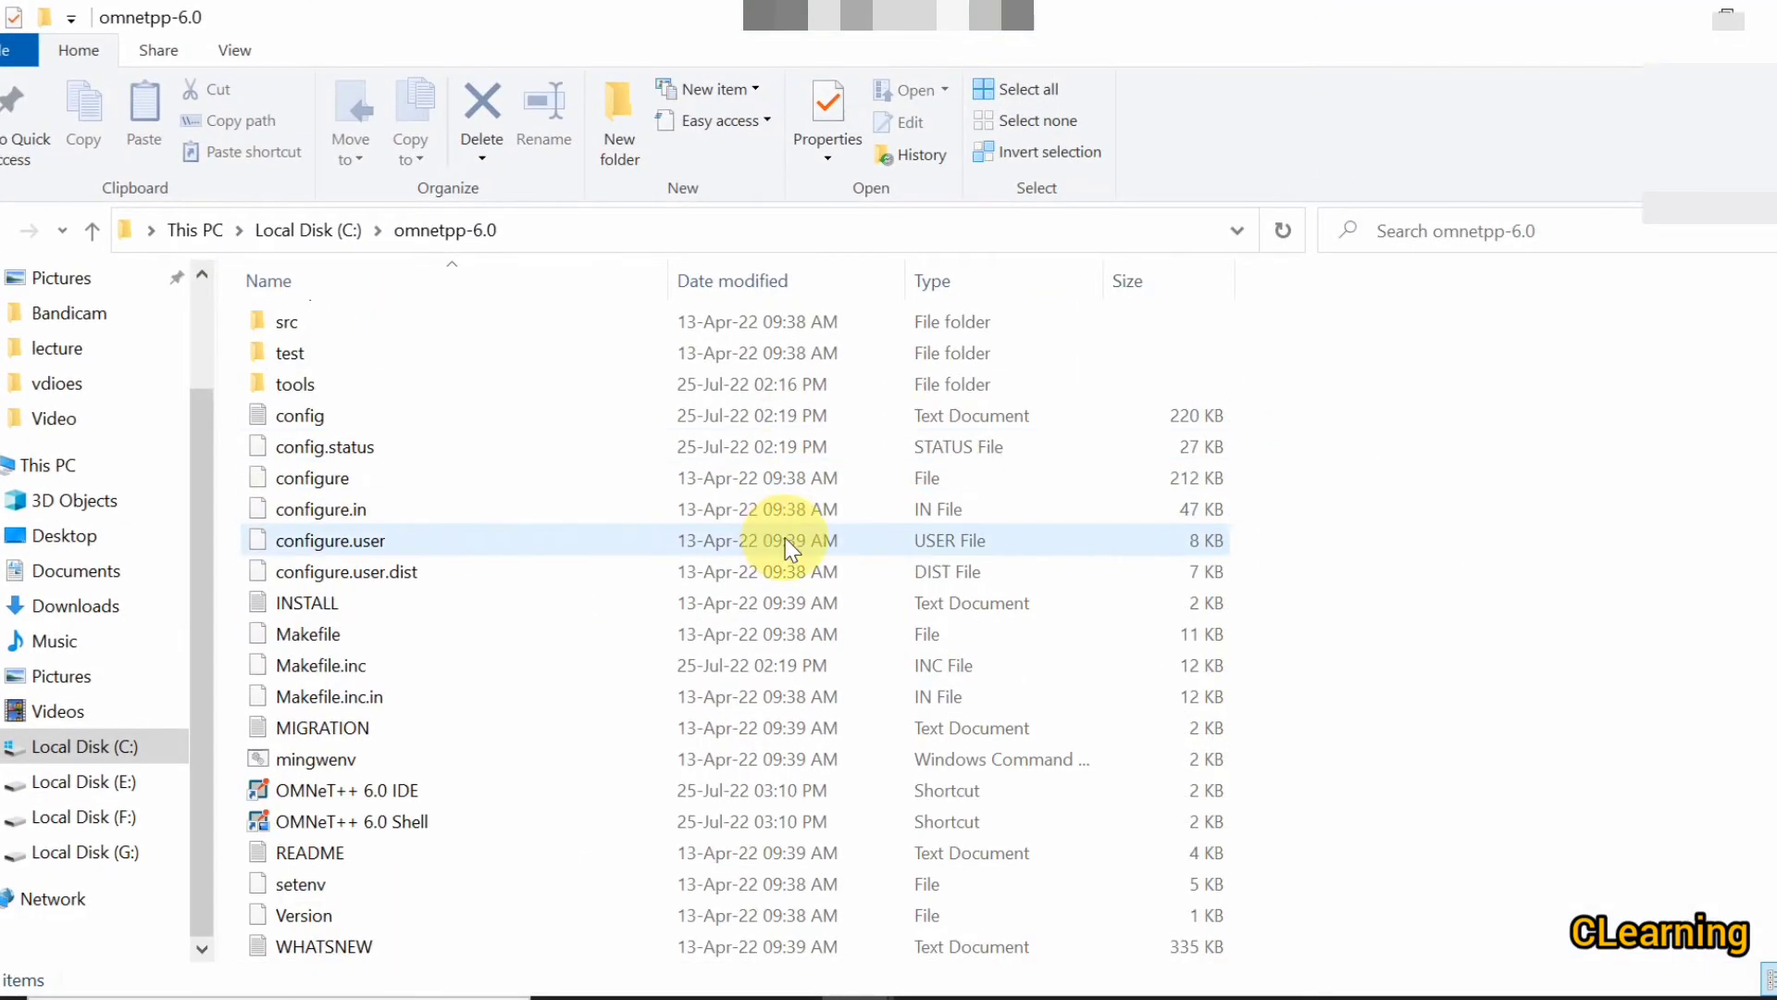
Launch mingwenv from the omnetpp-6.0 folder and bring its shell to a ready command prompt.
double_click(366, 766)
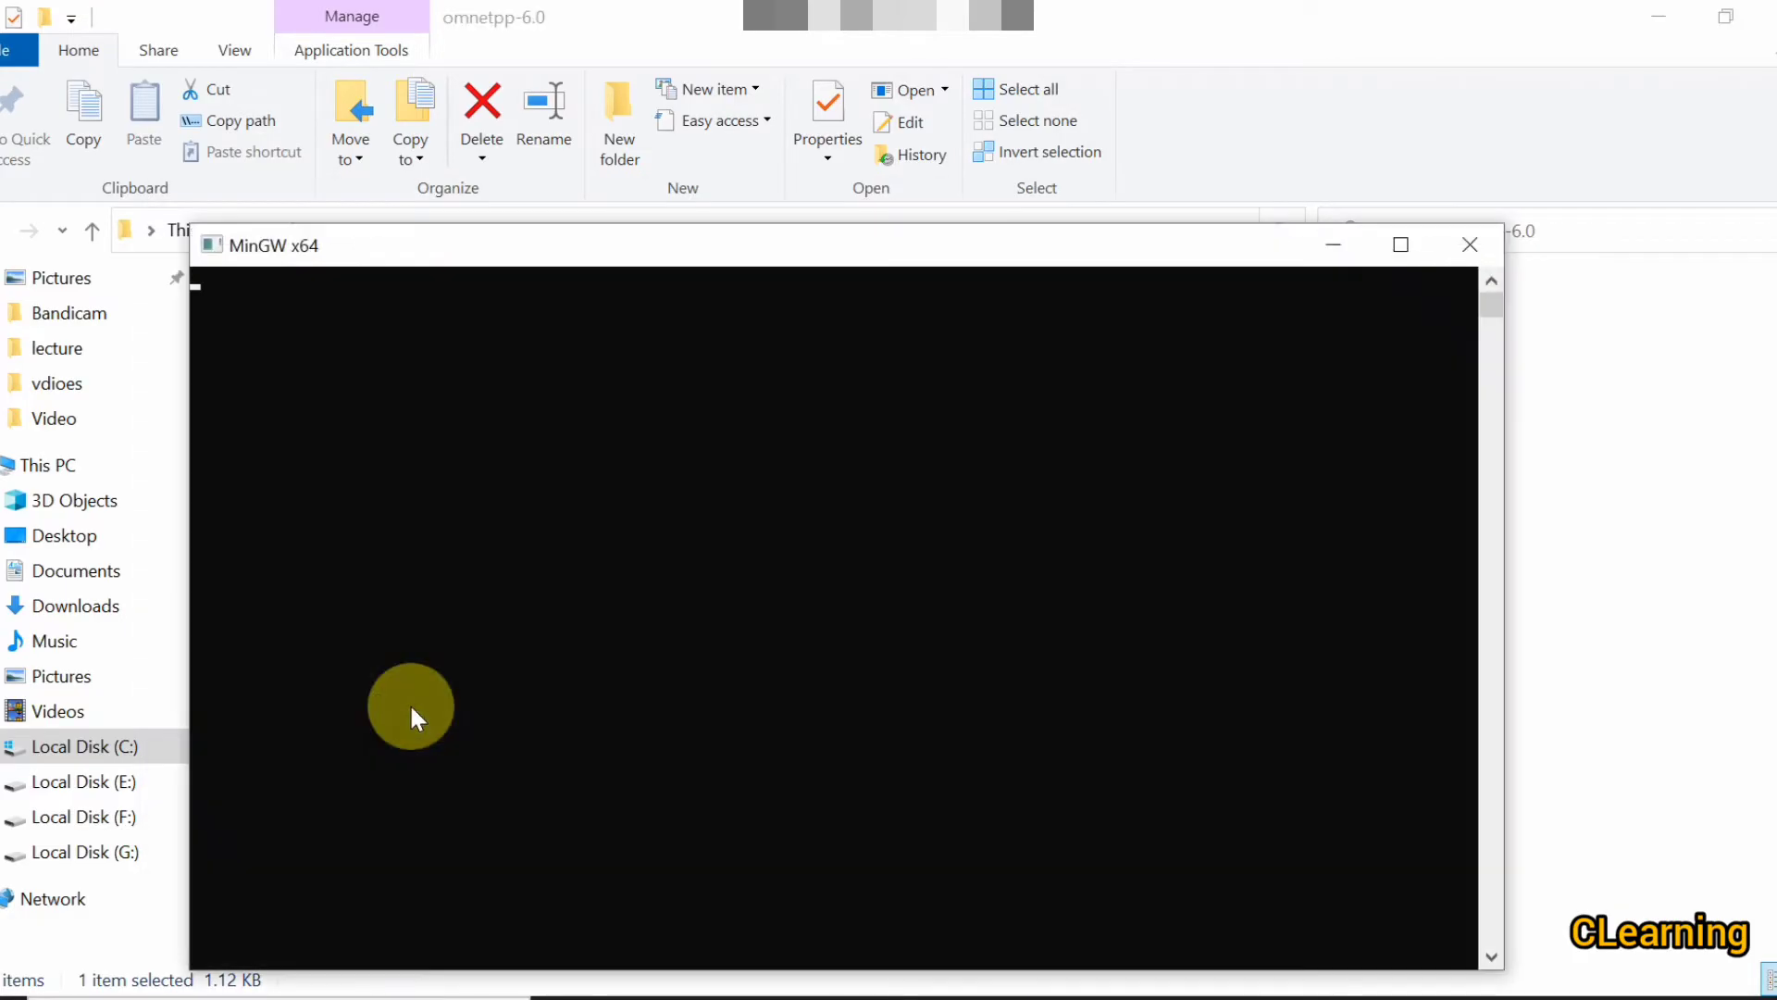
click(452, 608)
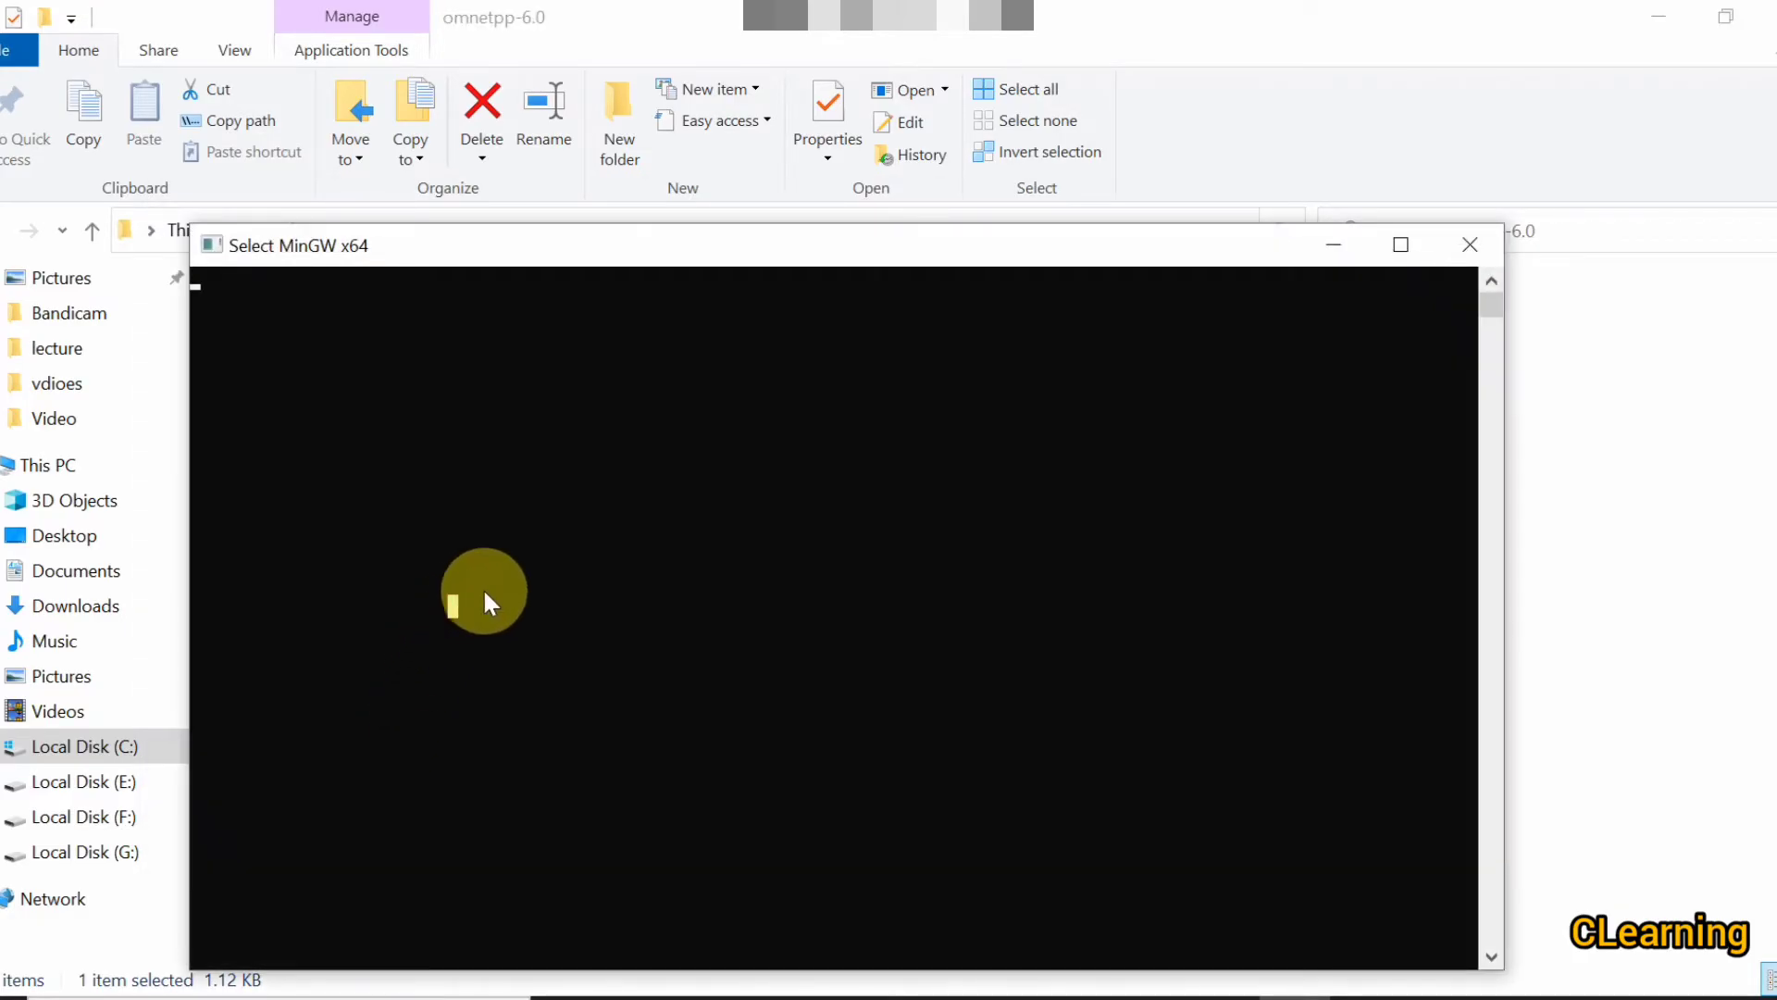
right_click(486, 592)
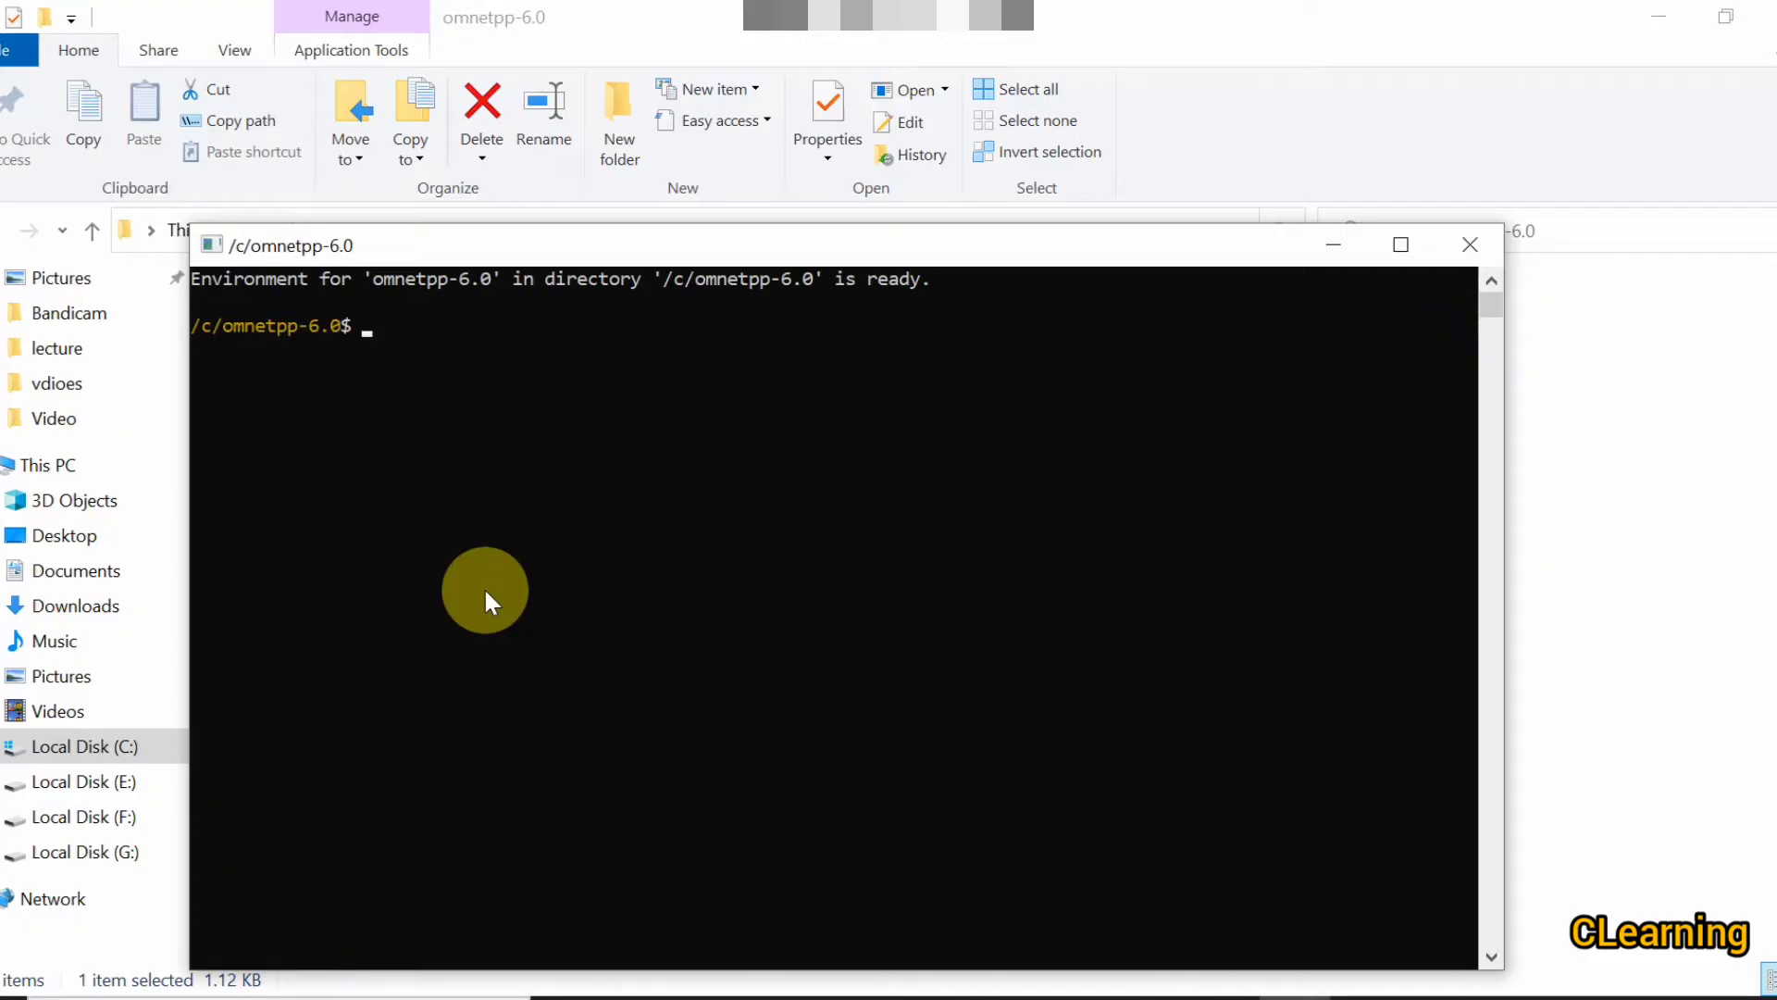
key(Return)
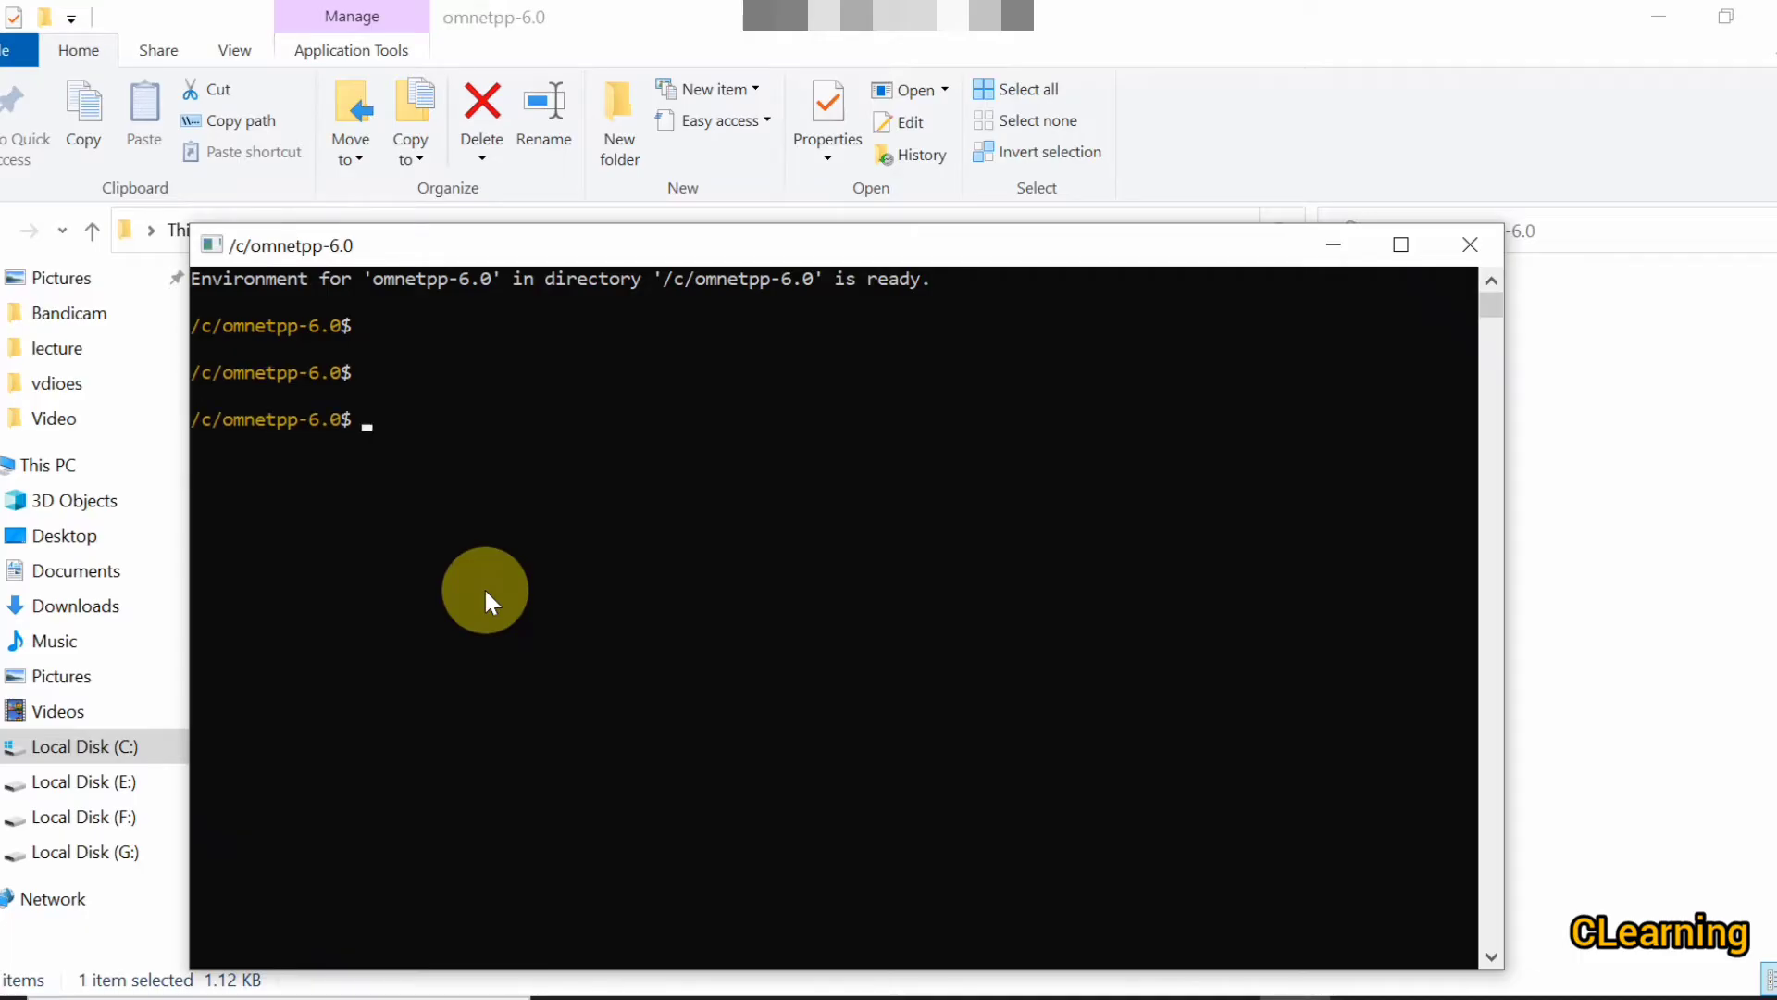
Run ./configure in the omnetpp-6.0 shell and maximize the shell window to follow the output.
text(./configure)
key(Return)
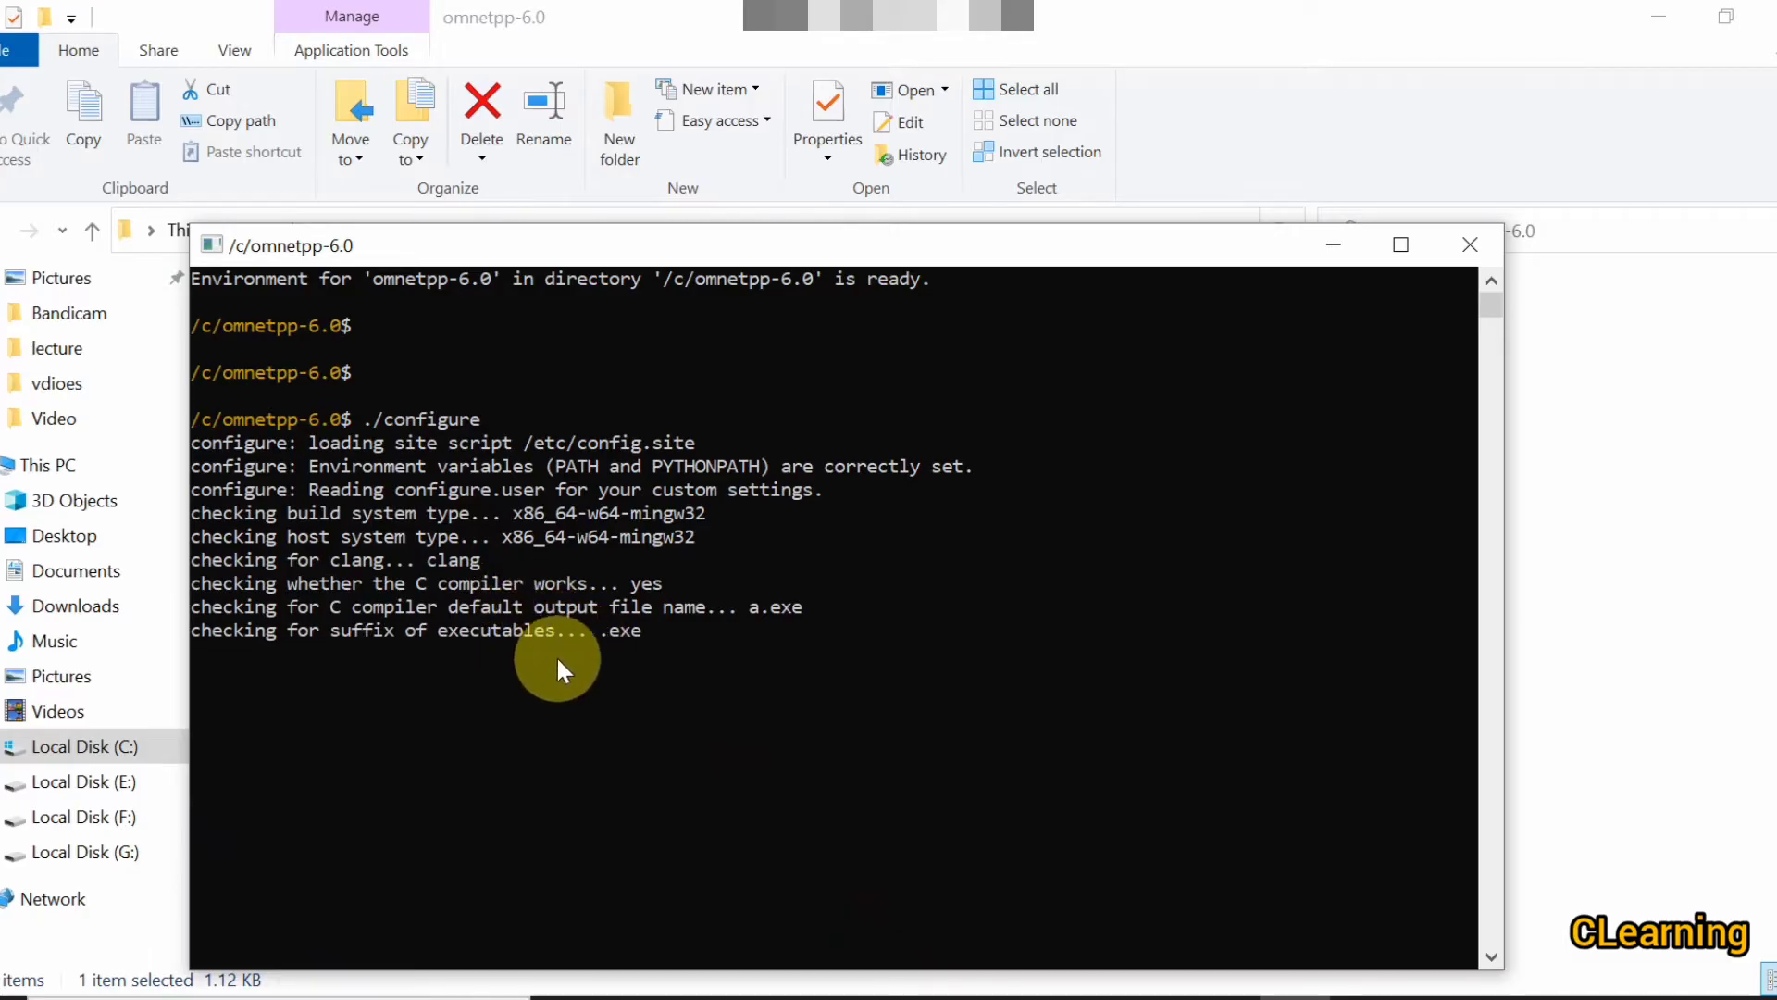
scroll(627, 682, down, 2)
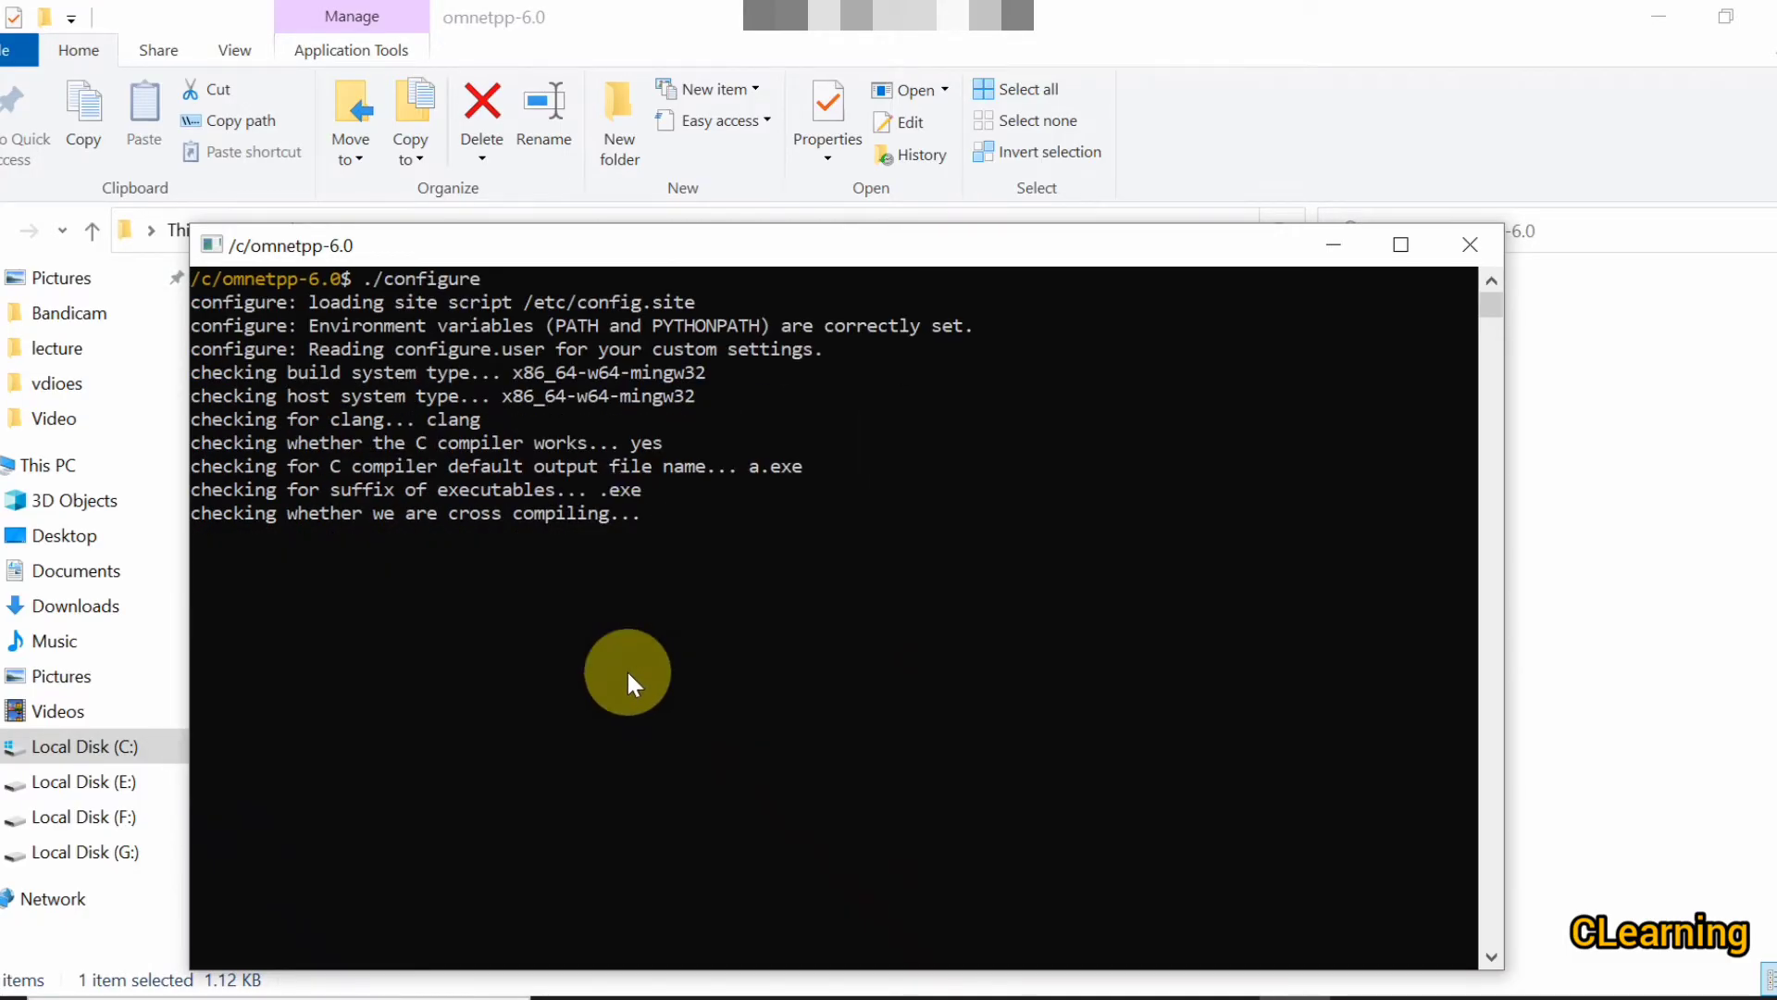
scroll(628, 676, up, 2)
scroll(628, 676, down, 1)
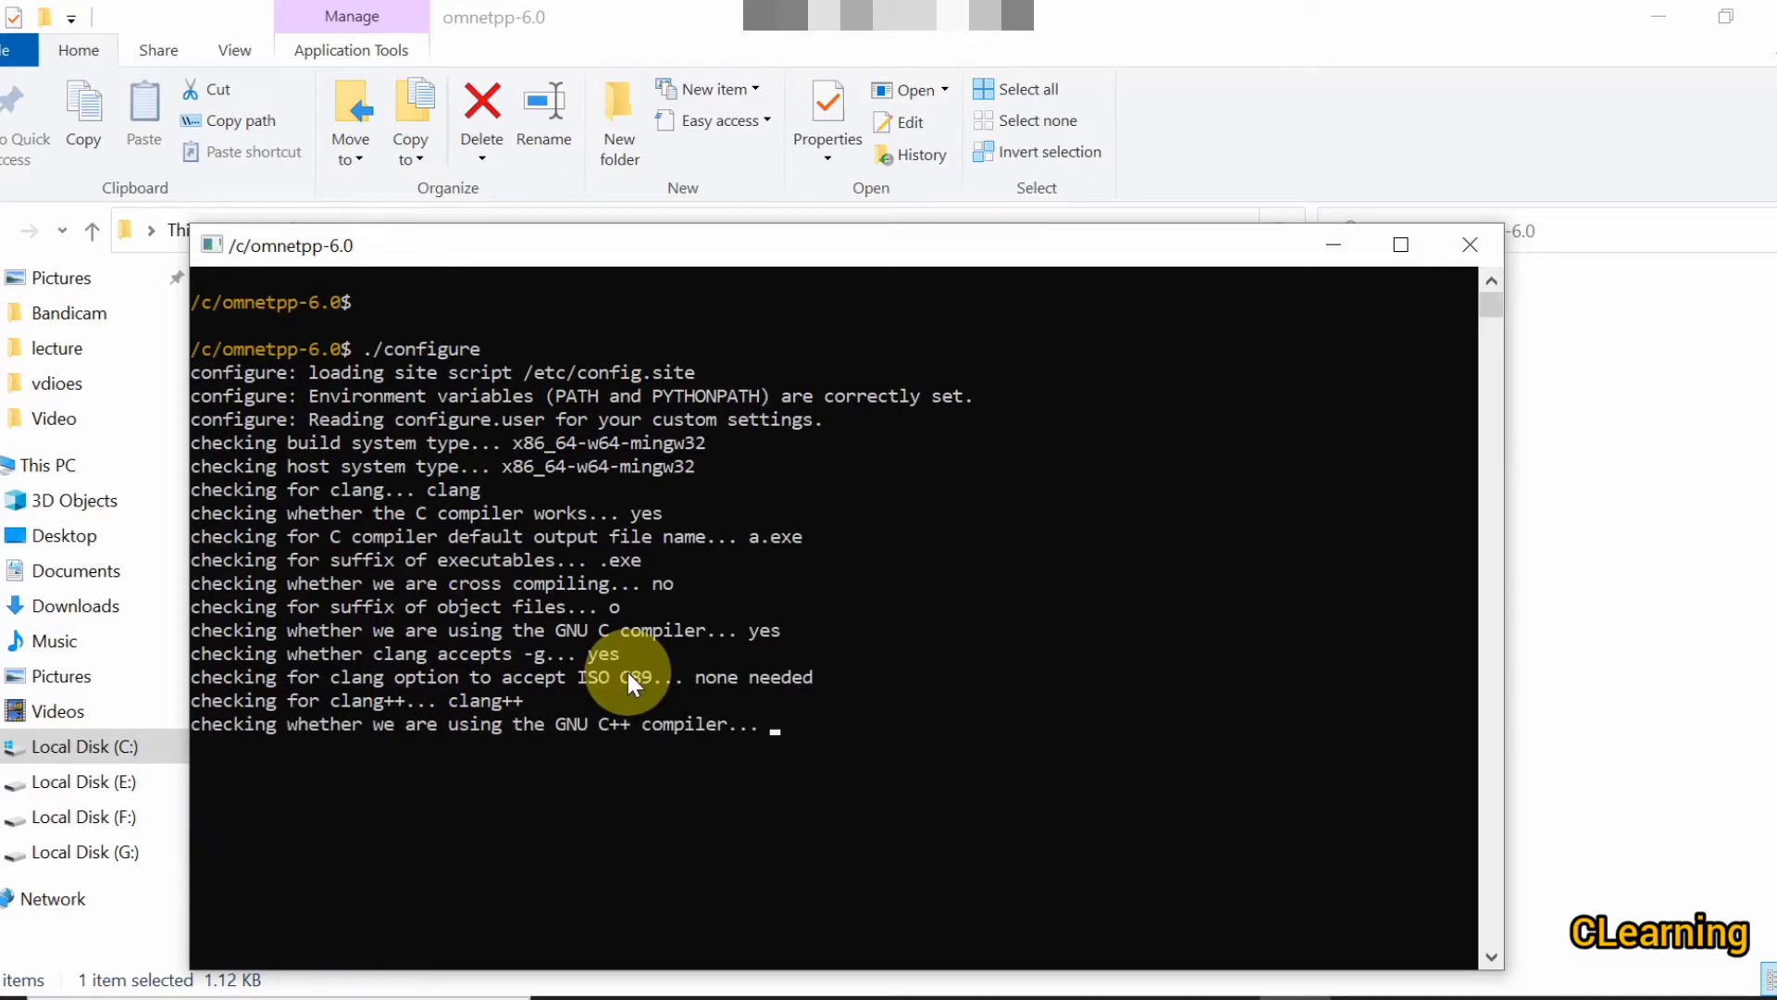
drag(546, 244, 541, 175)
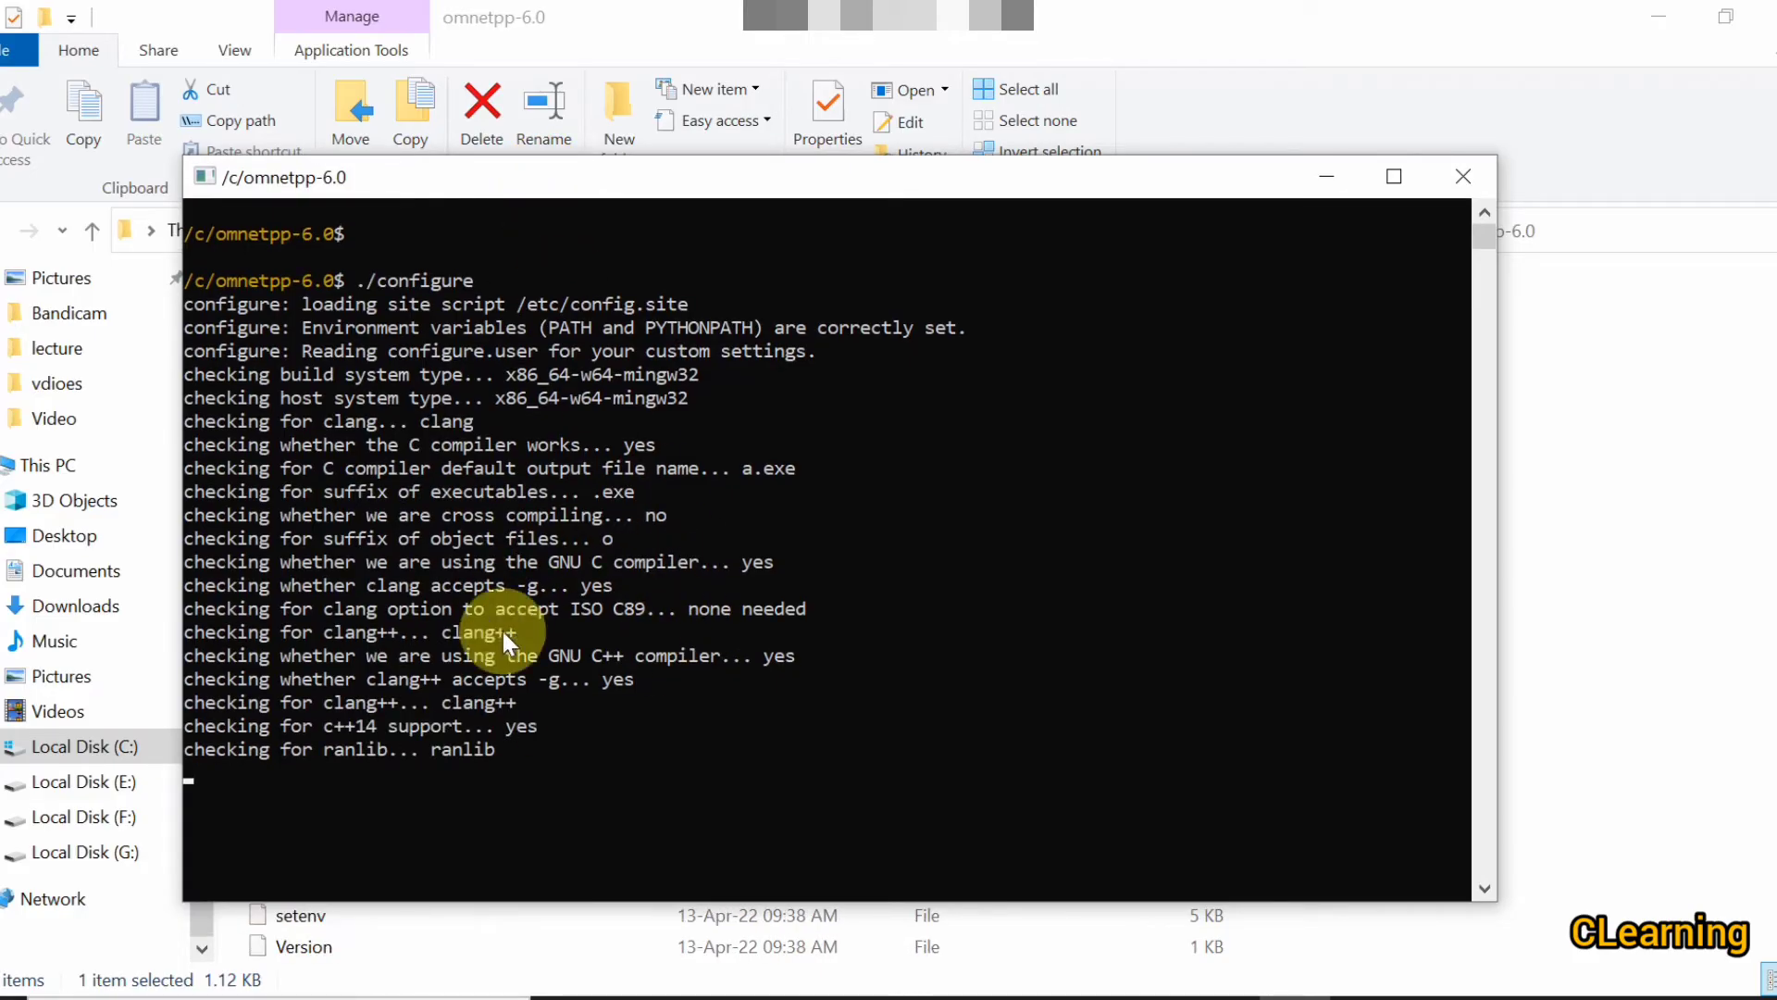
scroll(681, 570, down, 1)
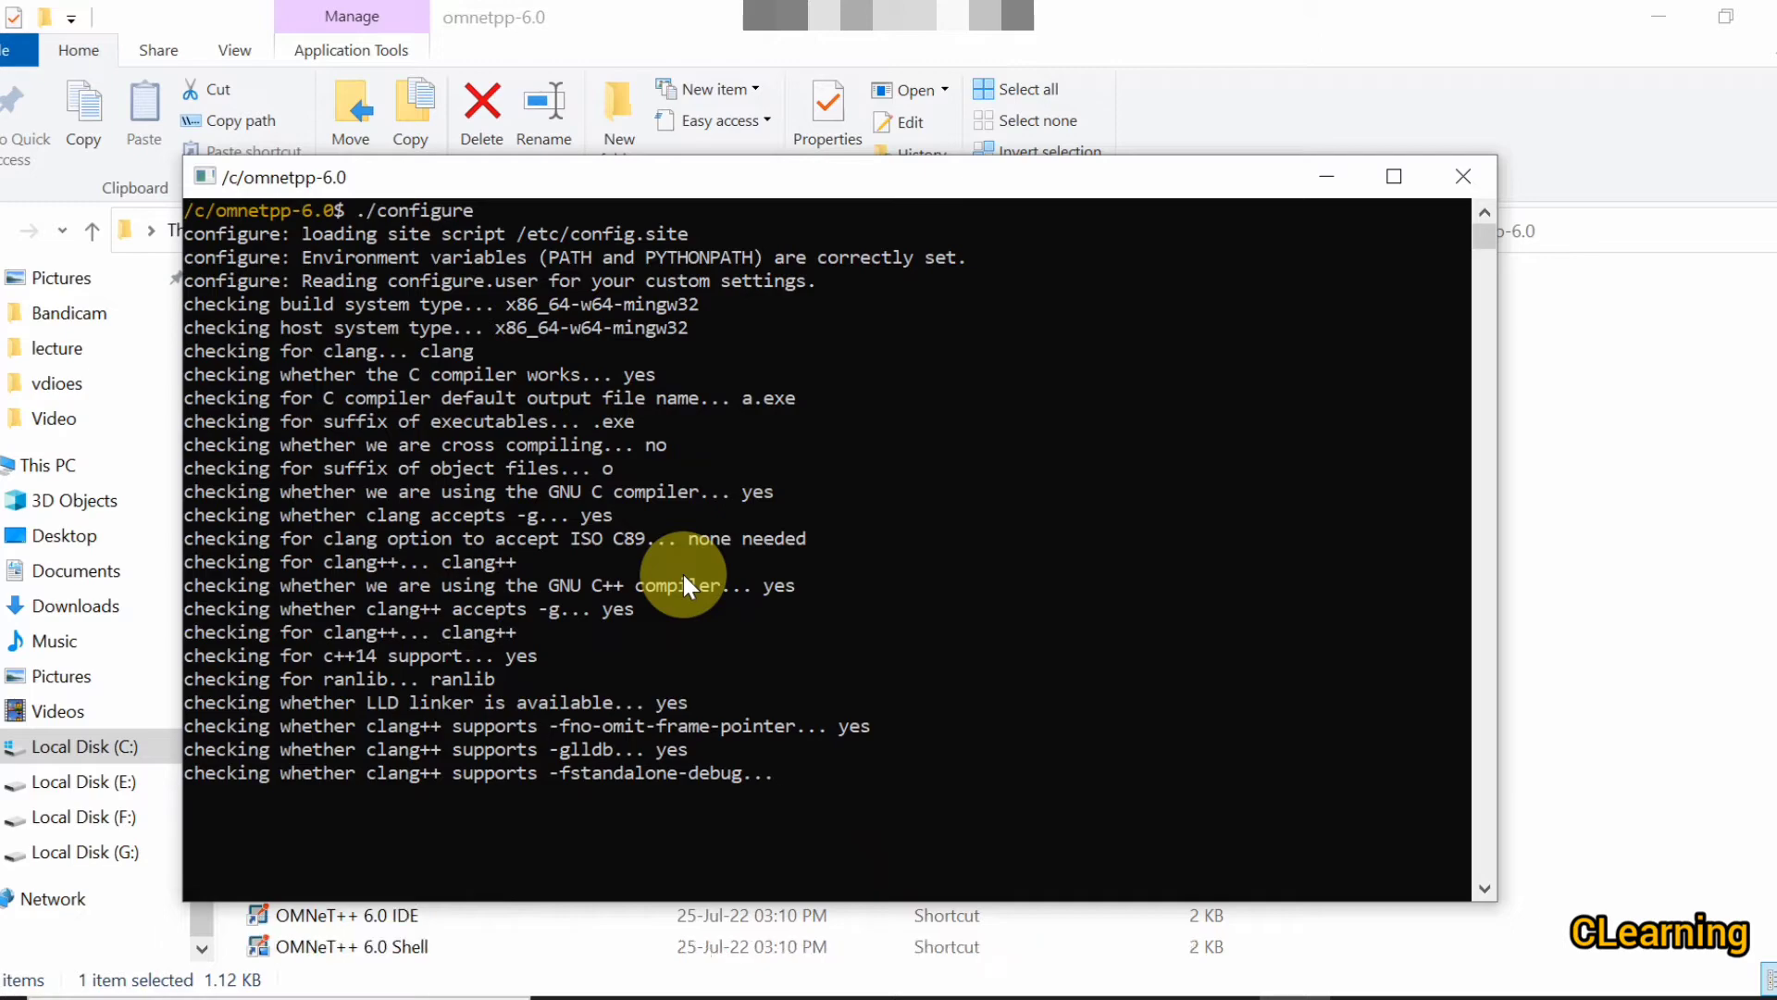
scroll(681, 571, down, 2)
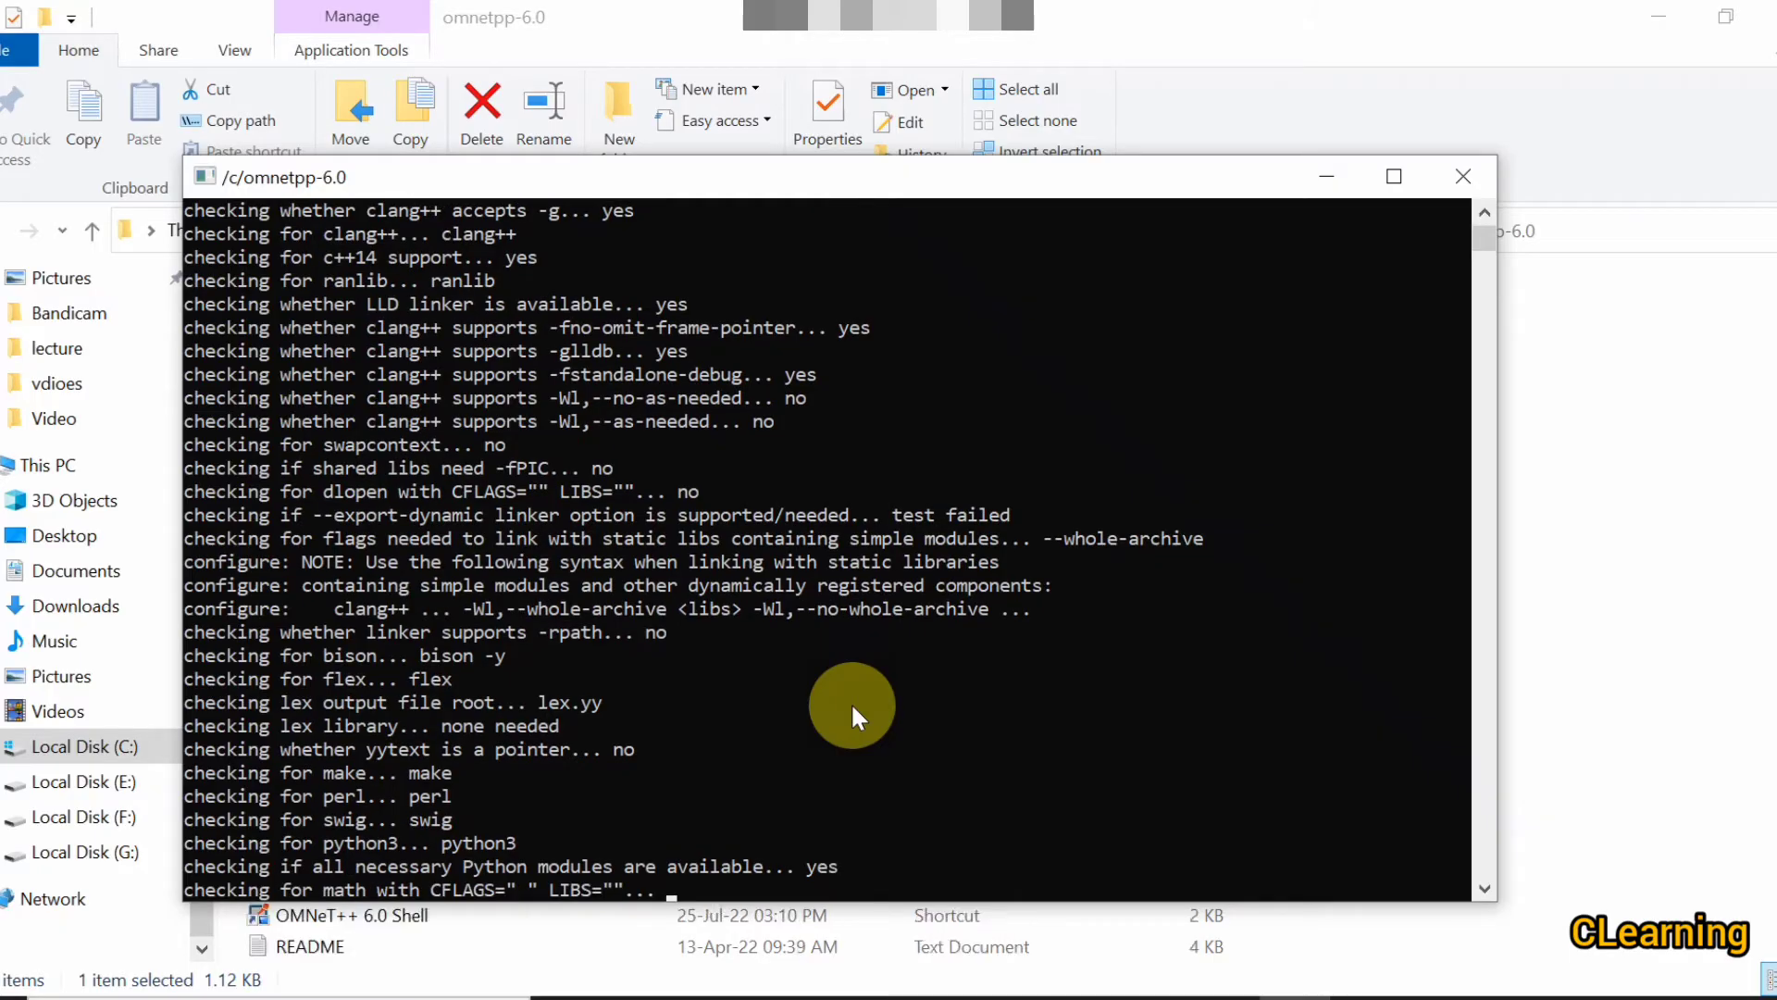
click(1375, 186)
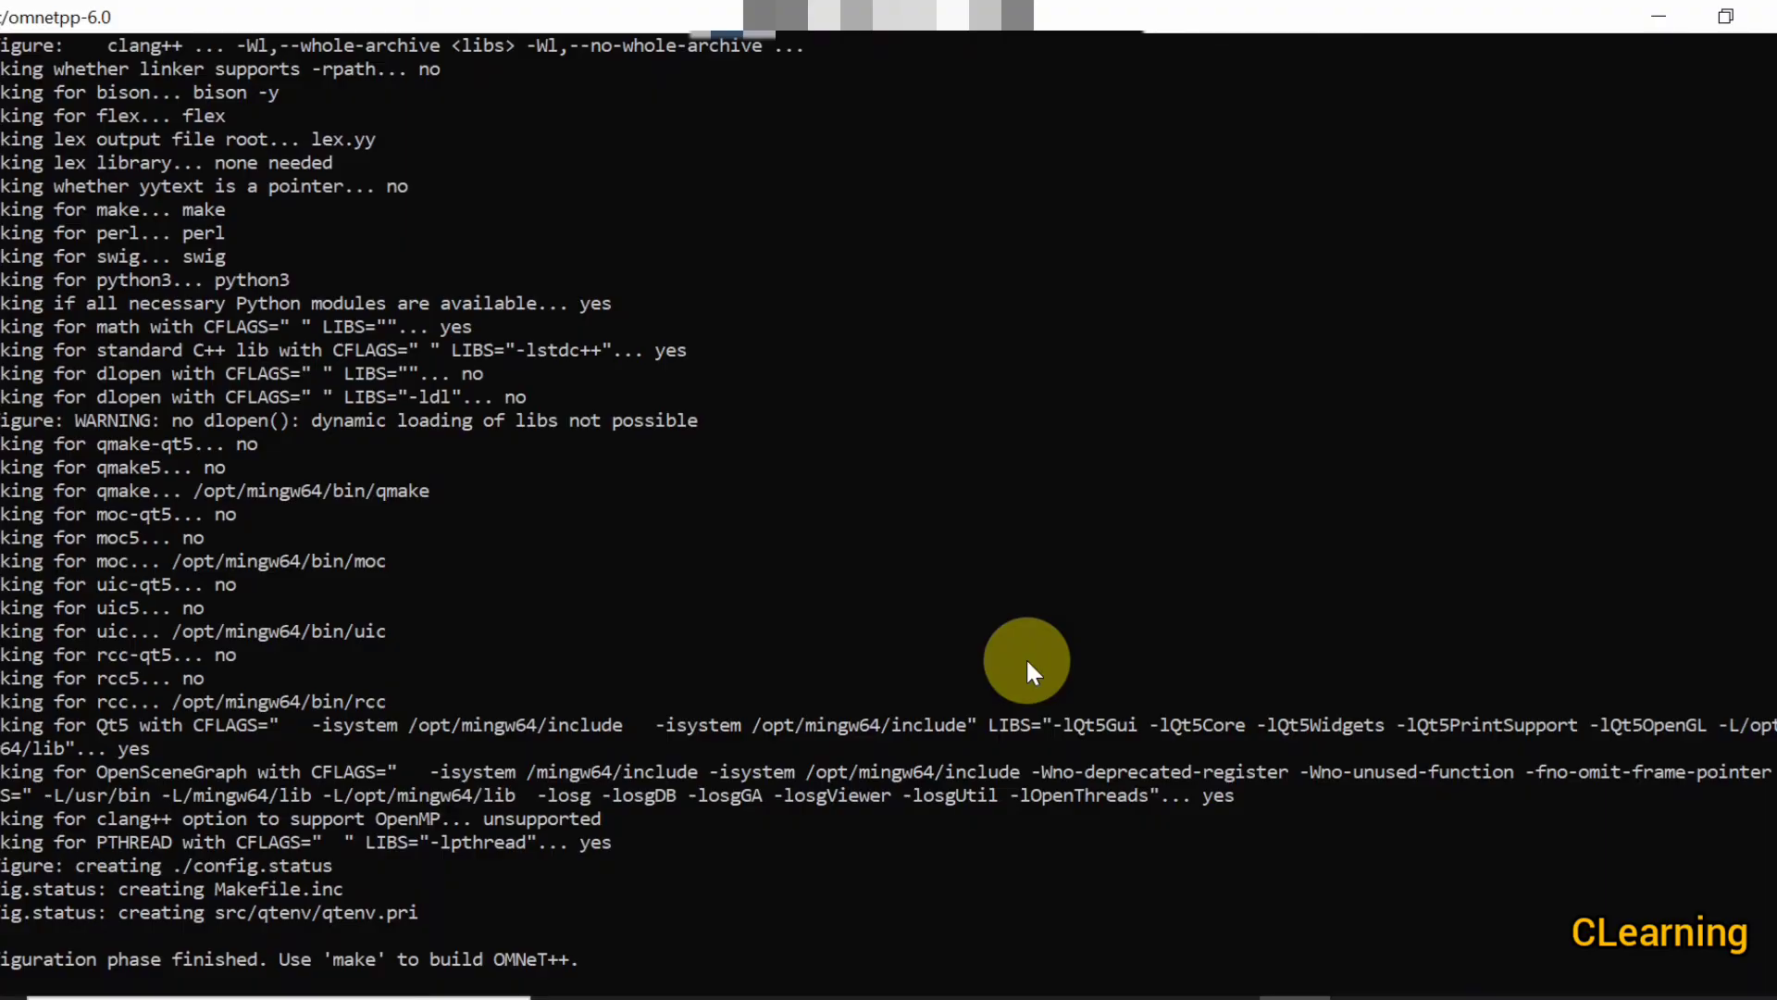
key(Return)
key(Return)
key(Return)
key(Return)
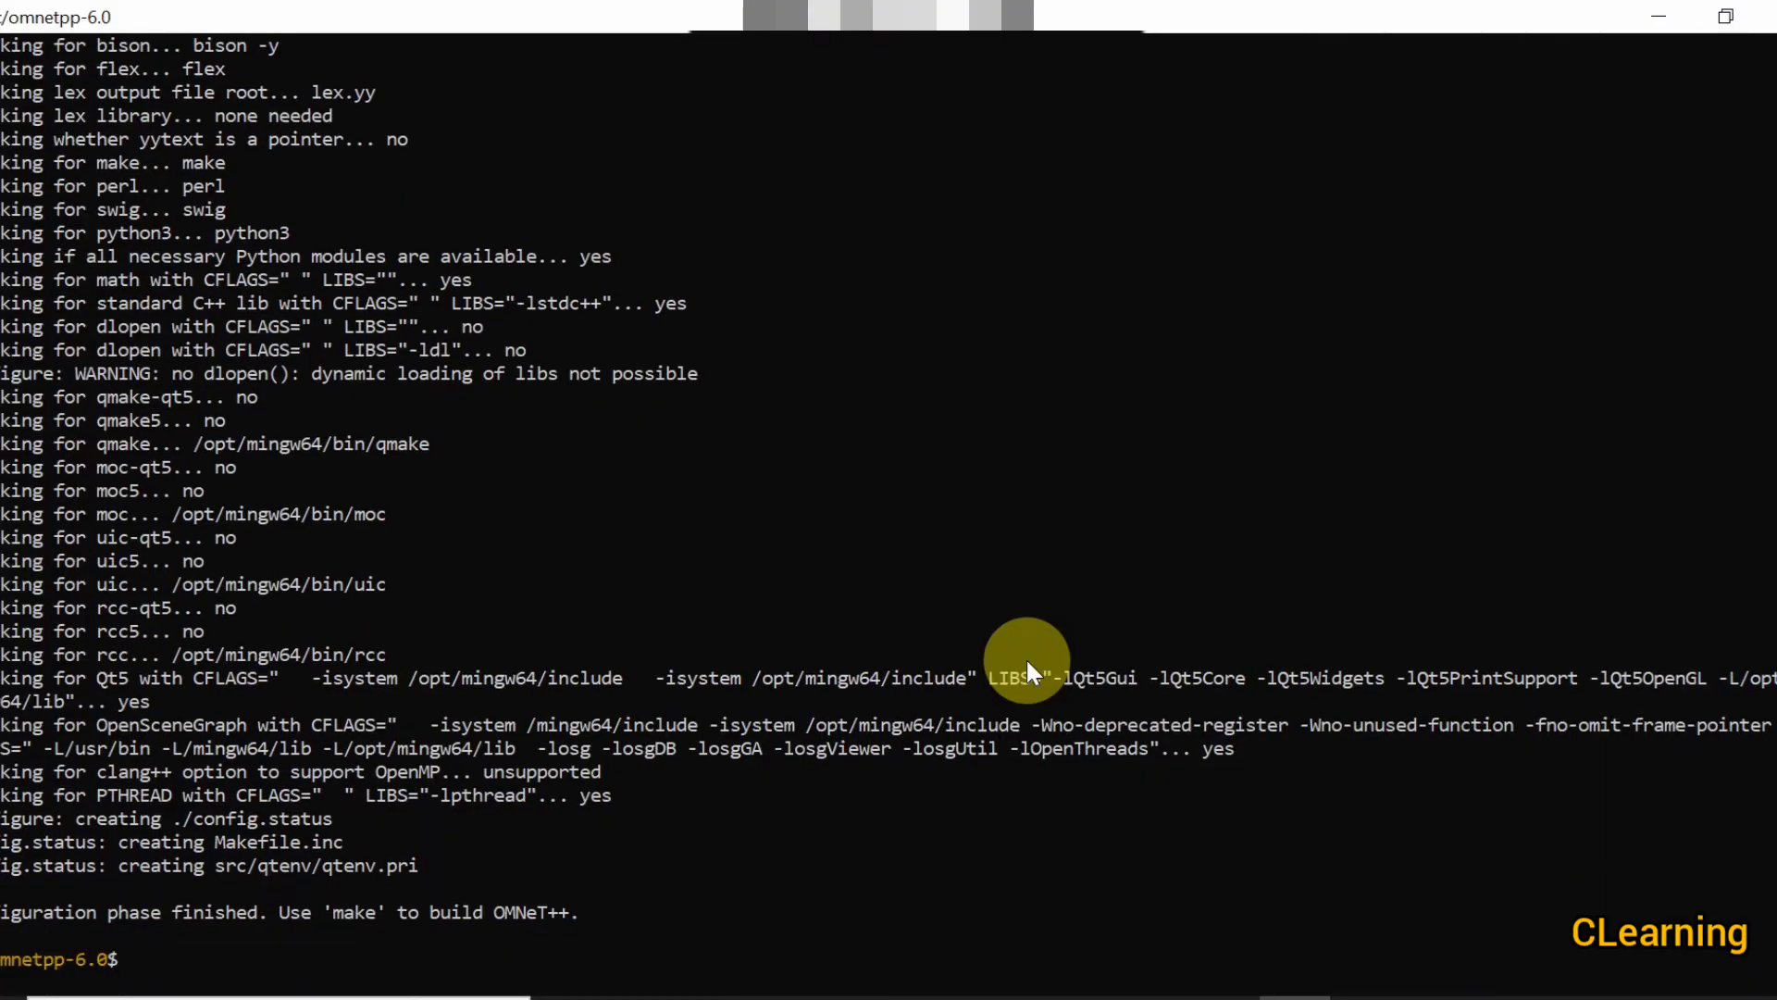
key(Return)
key(Return)
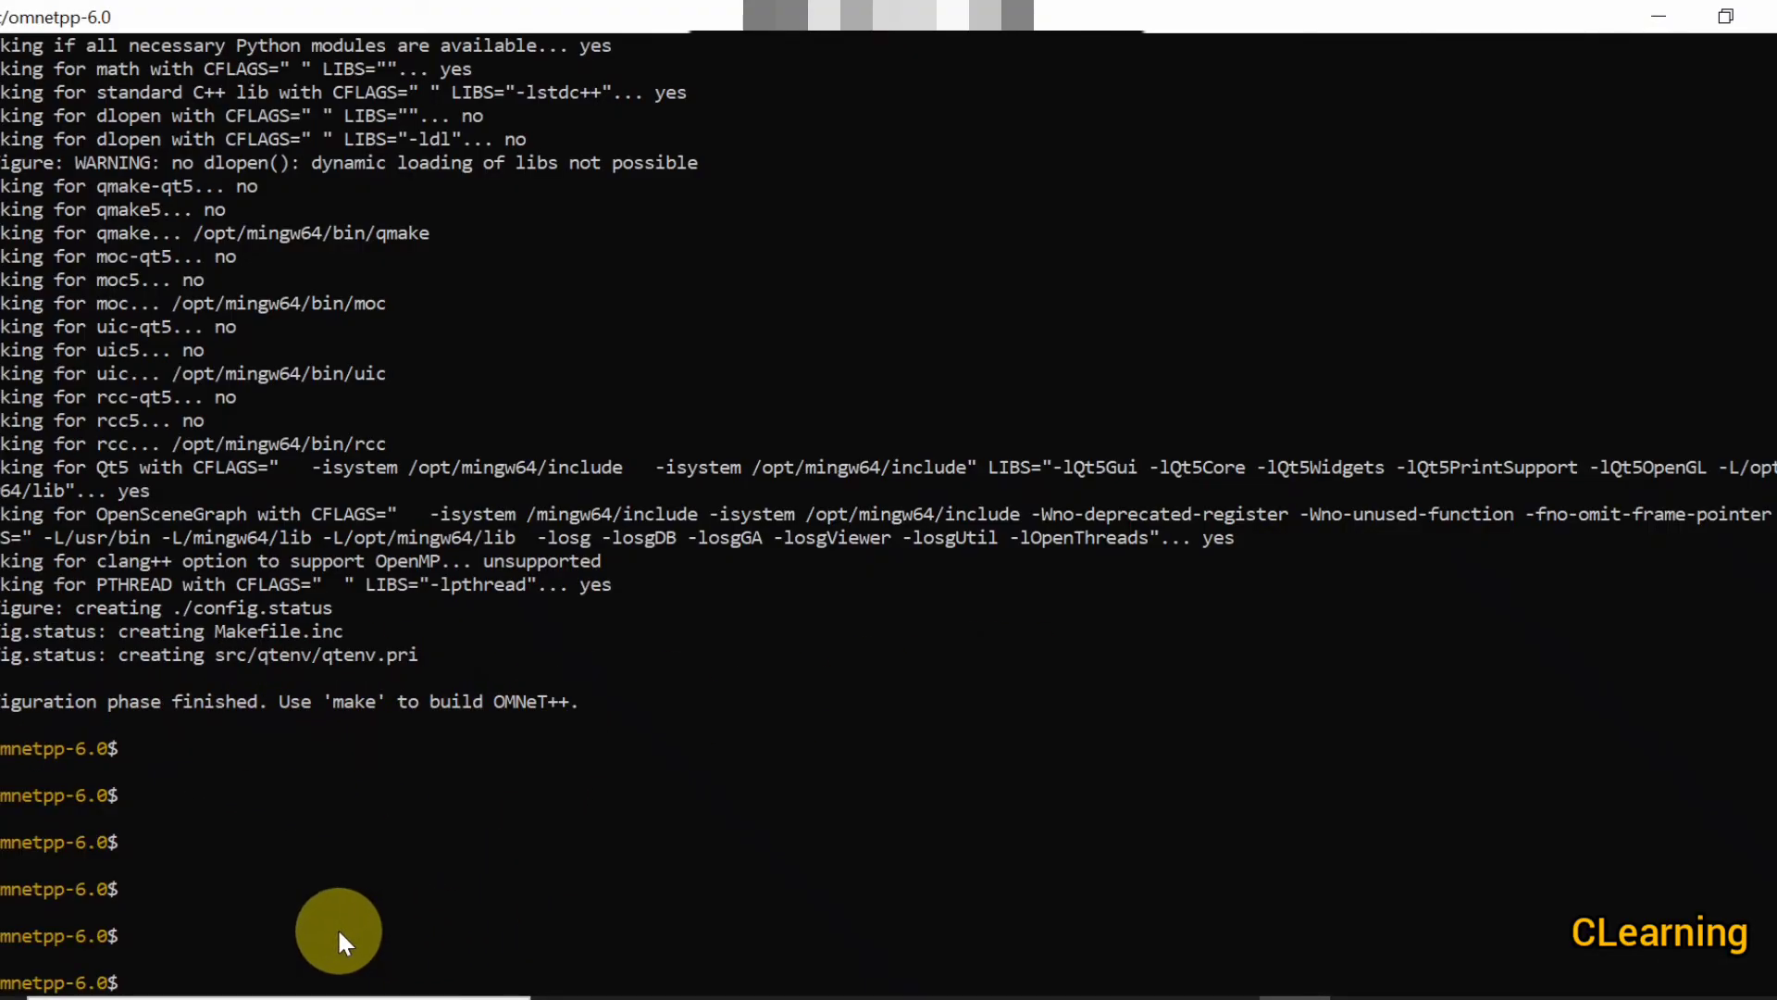
Build OMNeT++ by running make in the omnetpp-6.0 shell.
text(mak)
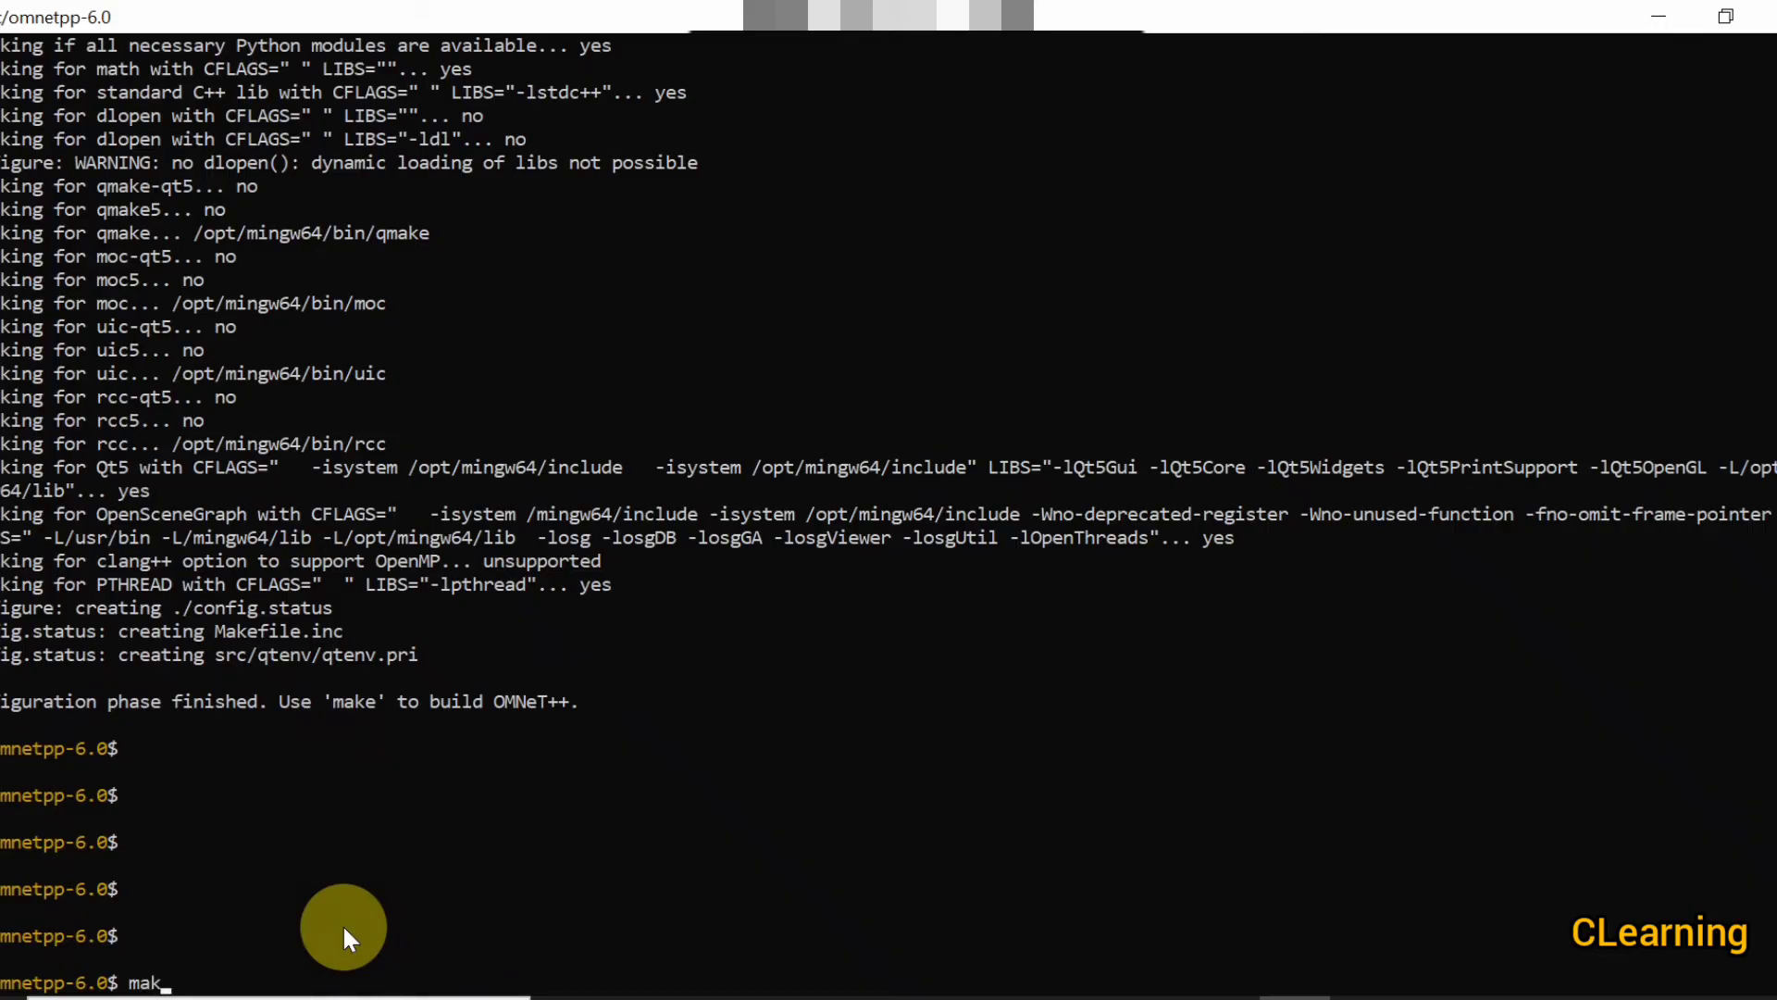
text(e)
key(Return)
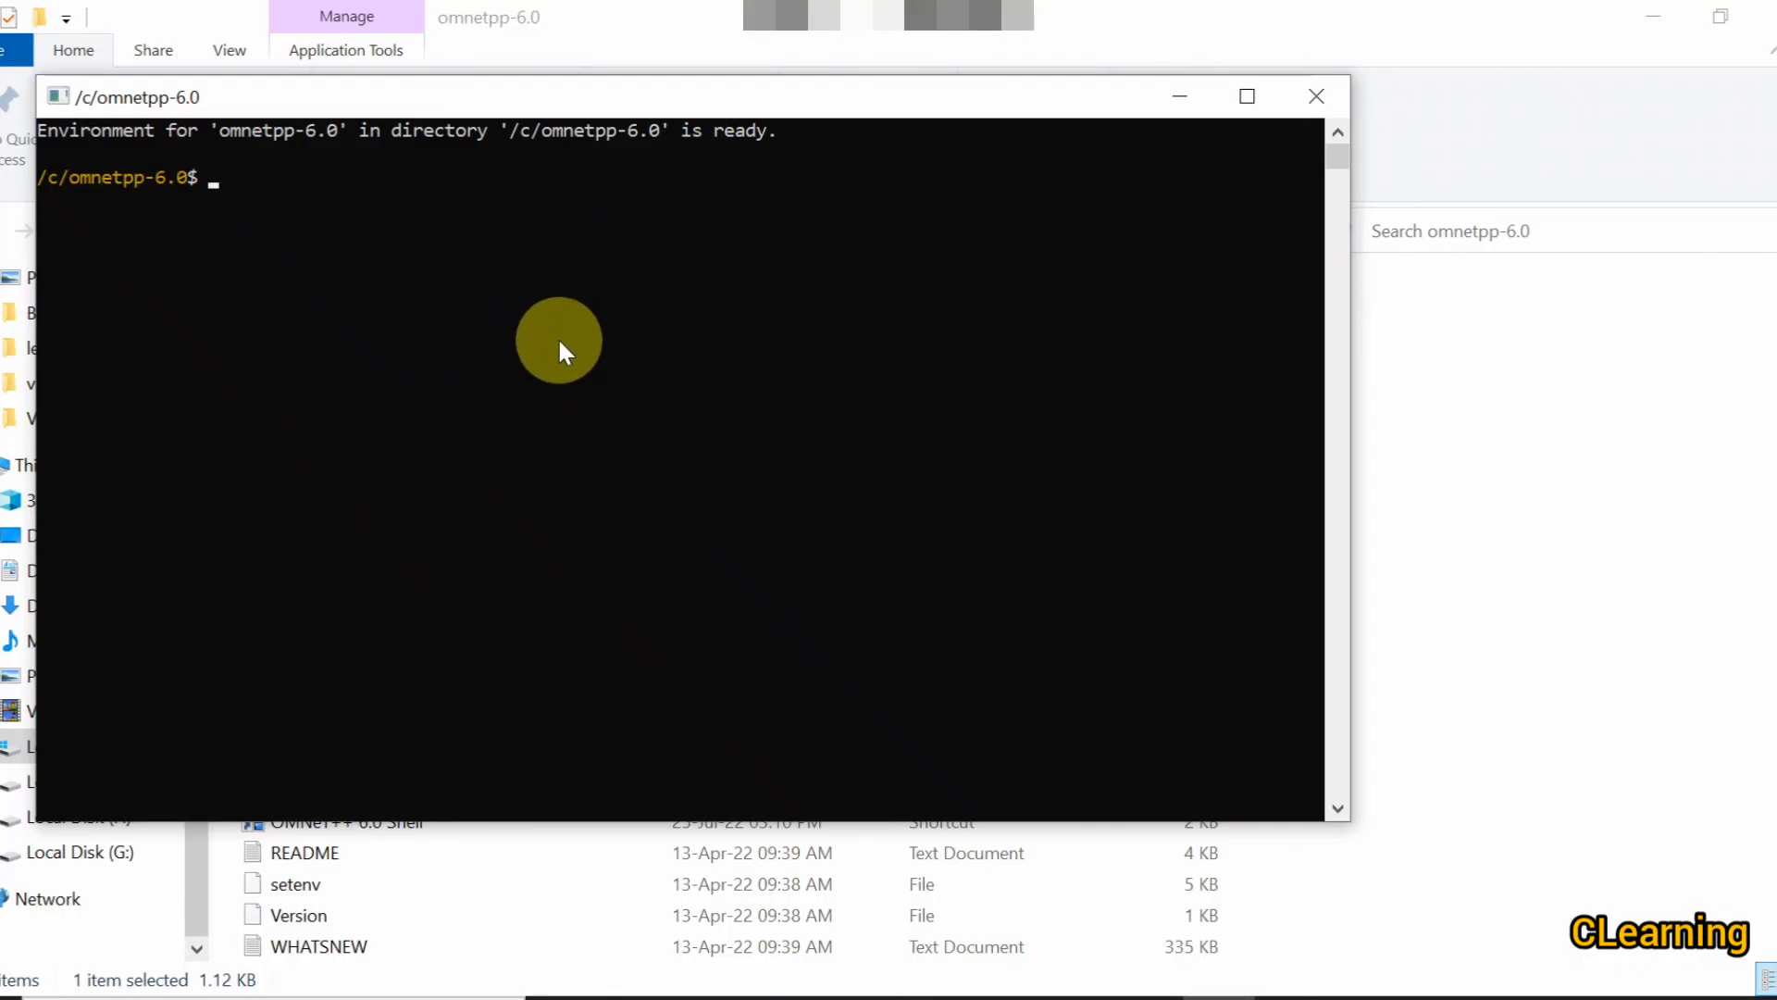
Launch the OMNeT++ IDE by running omnetpp in the omnetpp-6.0 shell.
click(559, 339)
text(omnetpp)
key(Return)
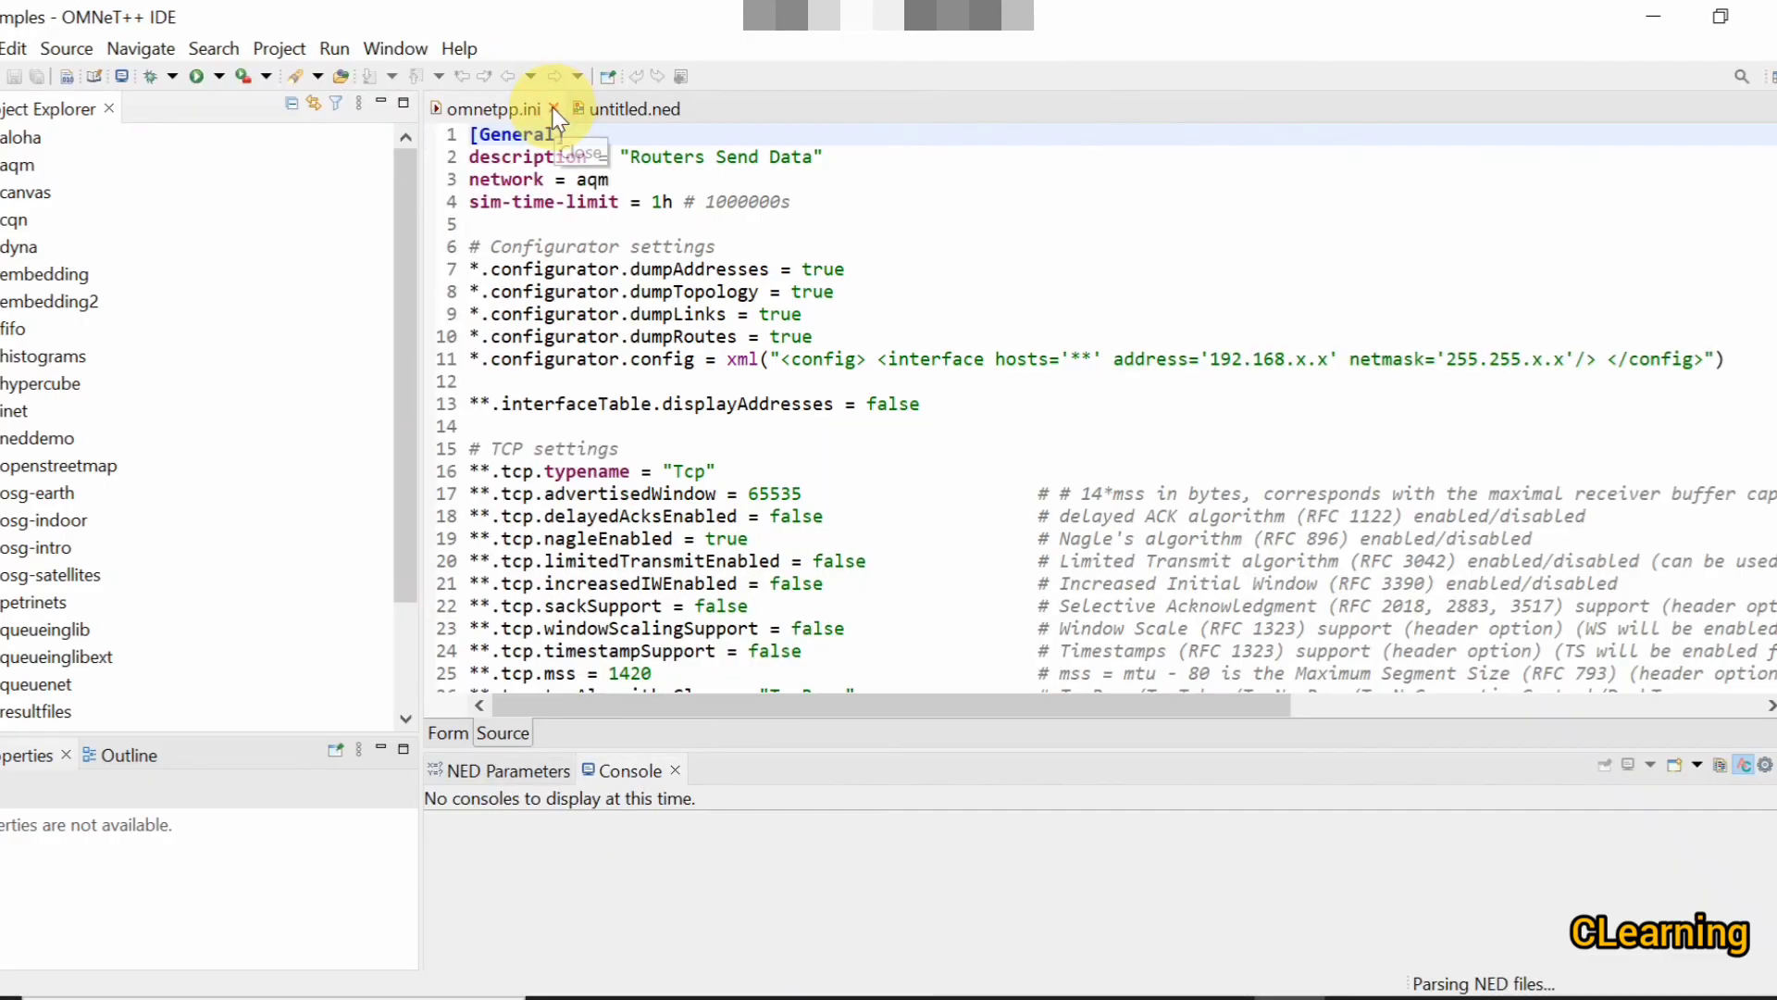
View untitled.ned, and close both the omnetpp.ini and untitled.ned editors to clear the editor area.
click(602, 108)
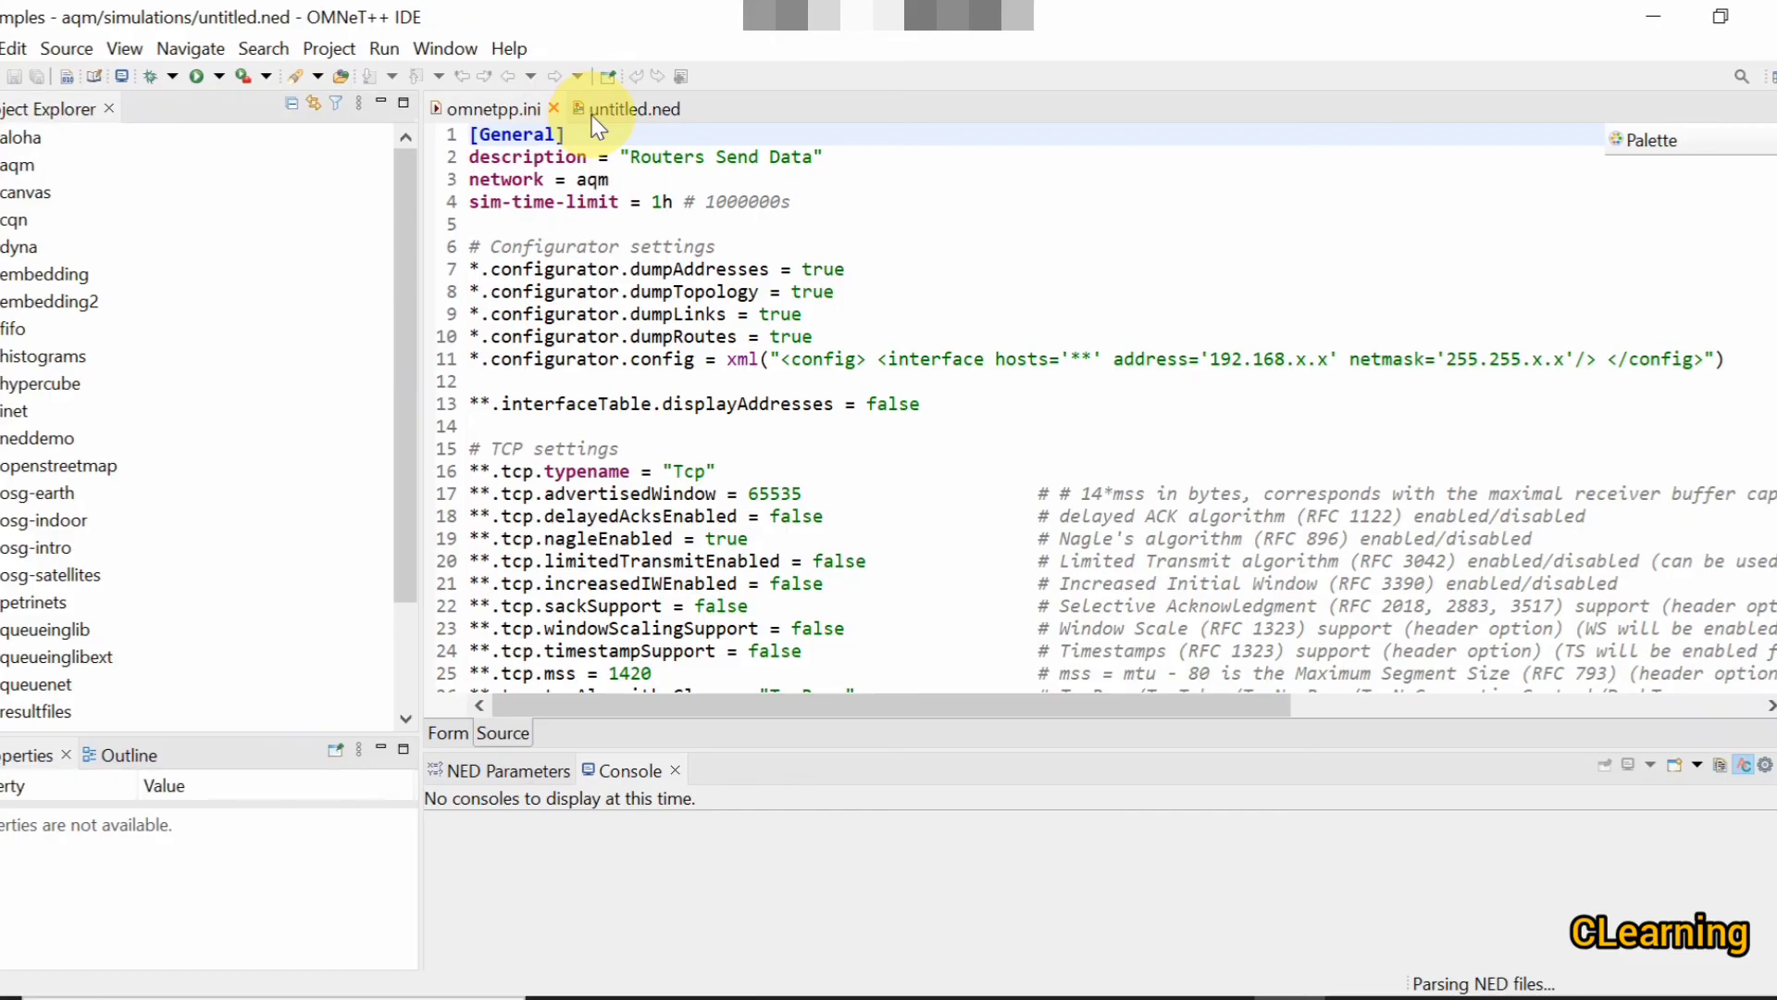
click(593, 113)
click(553, 109)
click(554, 109)
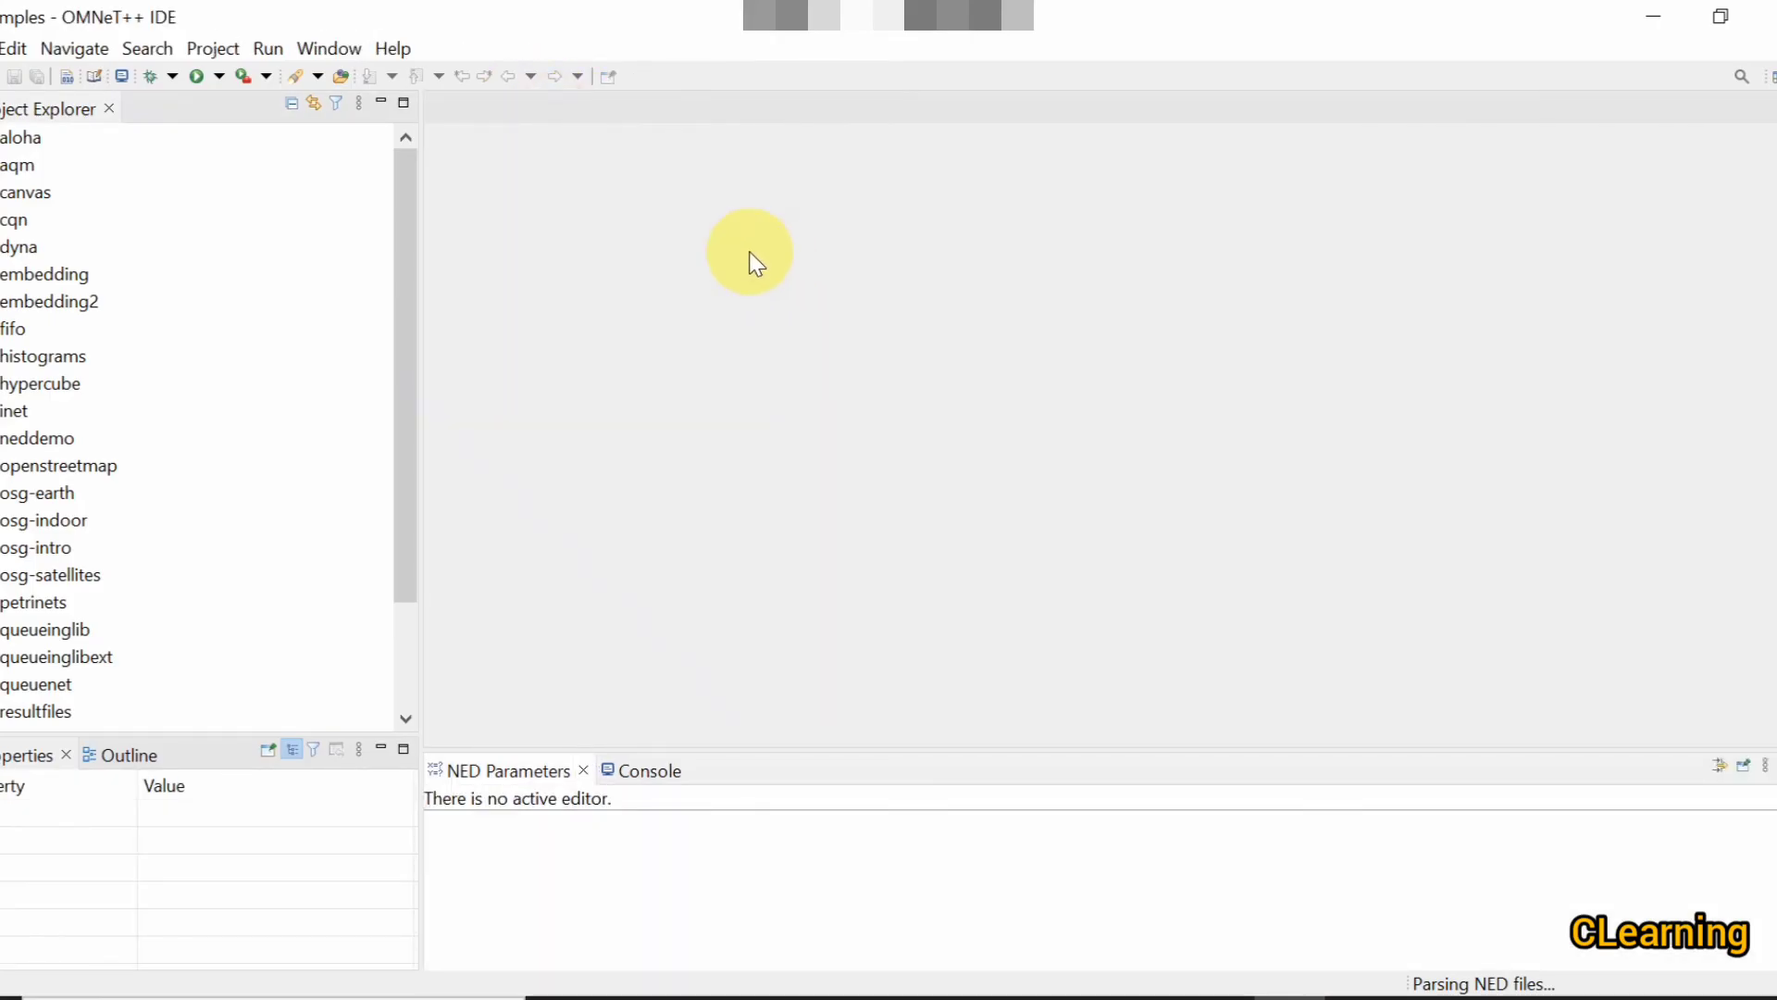
Minimize and restore the Project Explorer, and do the same with the NED Parameters and Console pane.
click(381, 102)
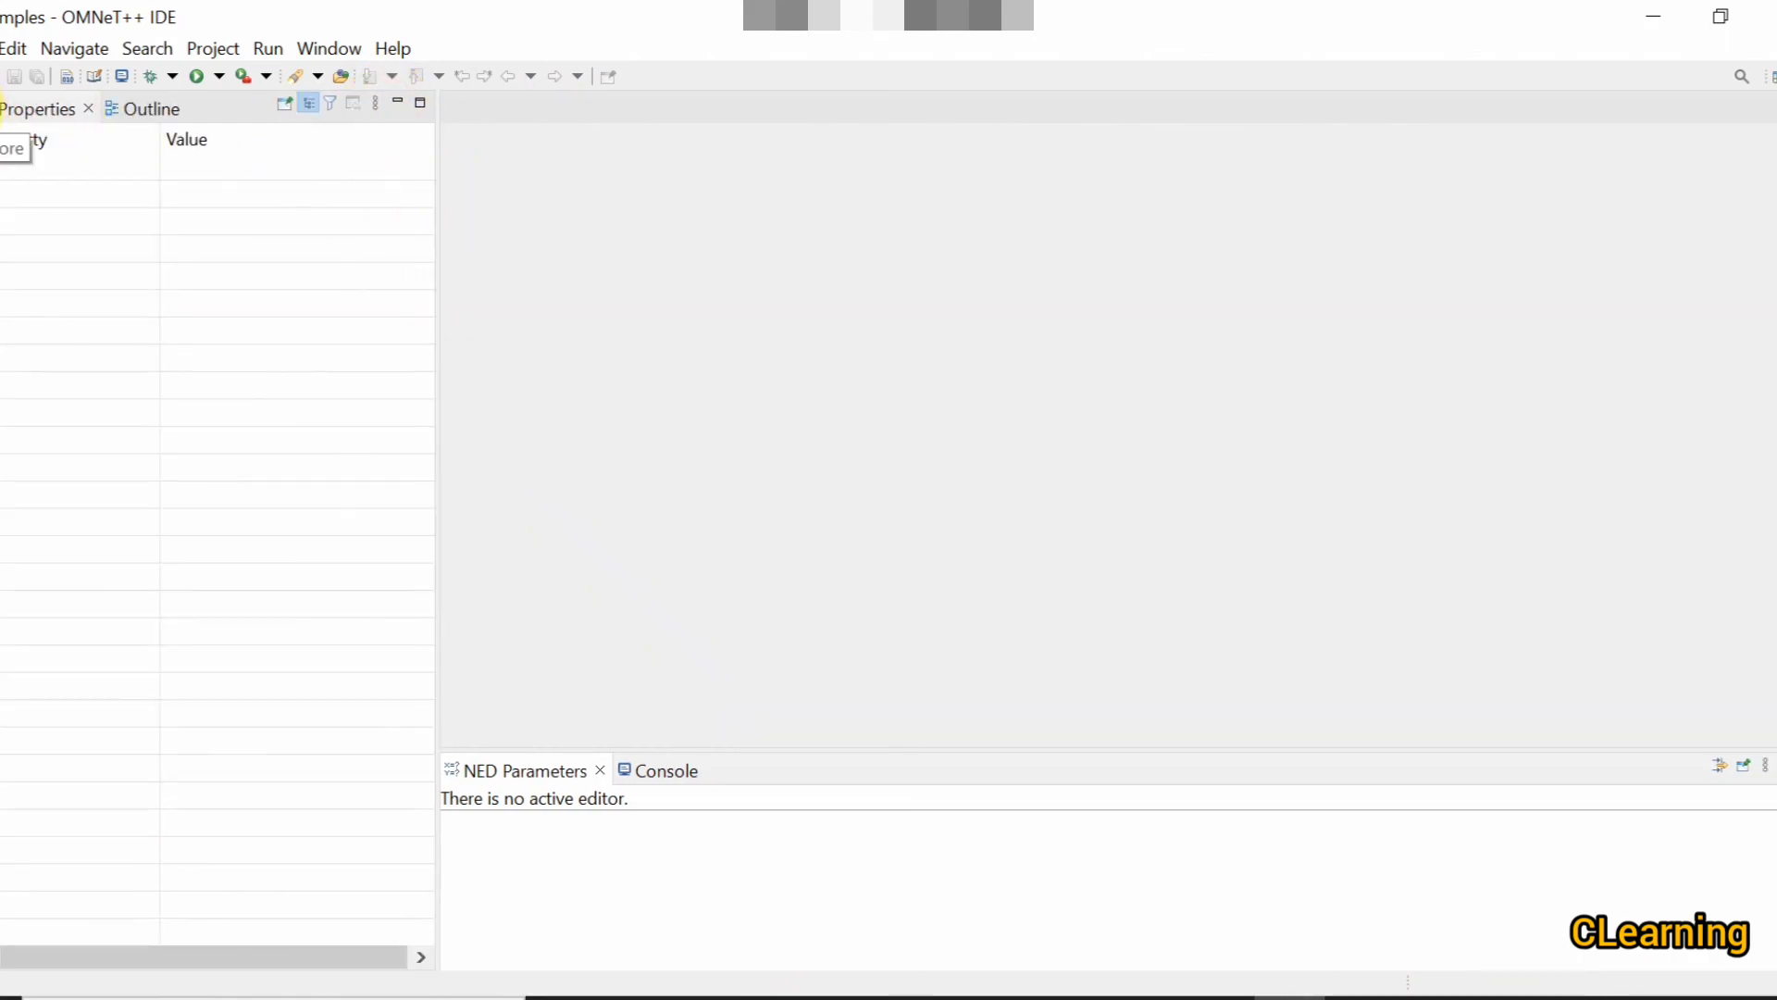
click(1, 105)
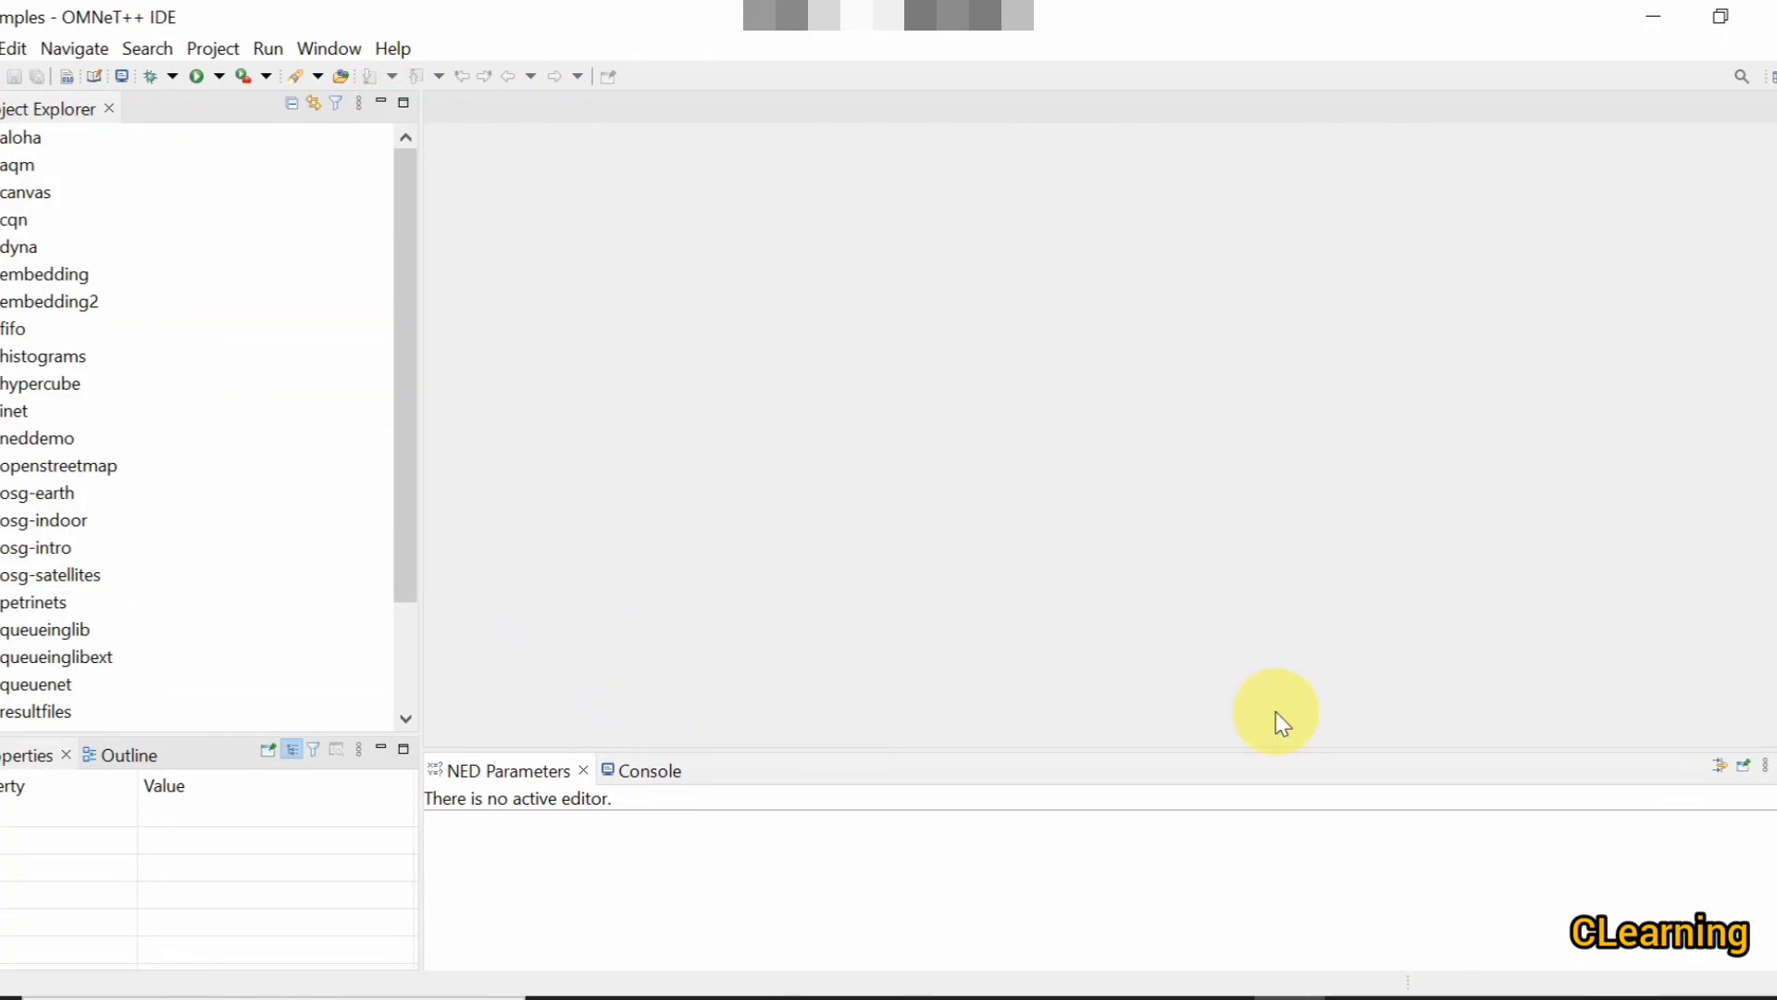
click(1770, 767)
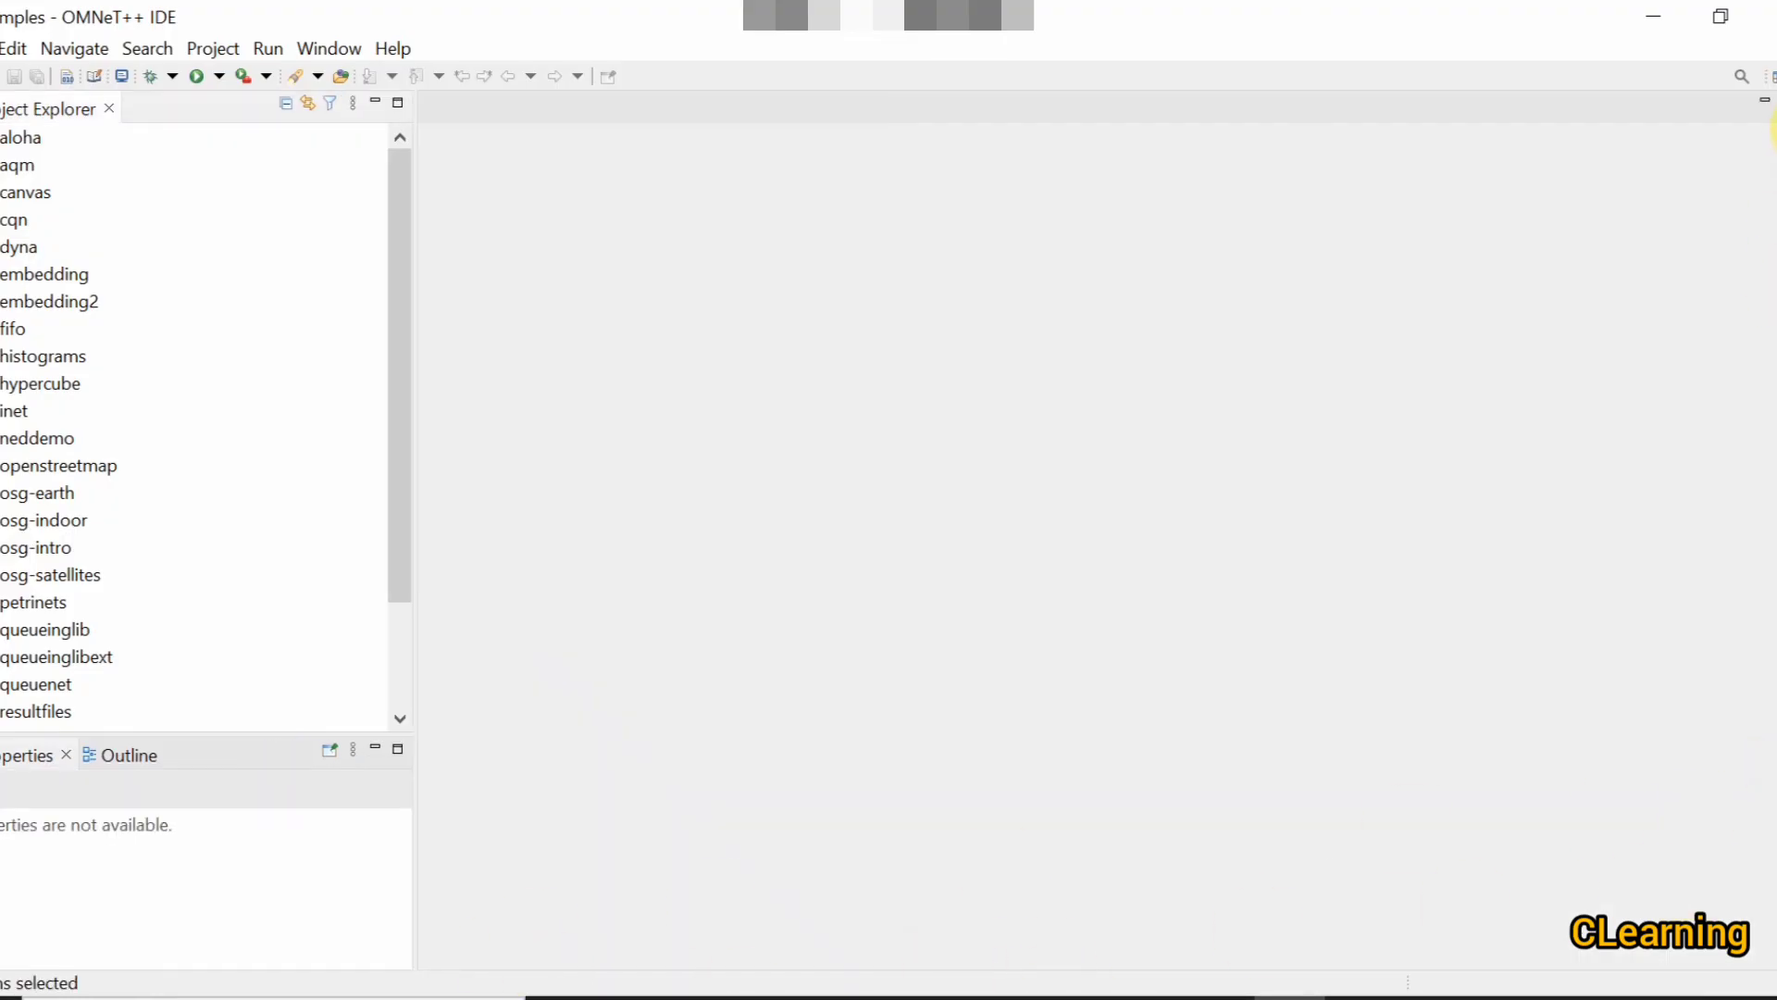
click(1766, 148)
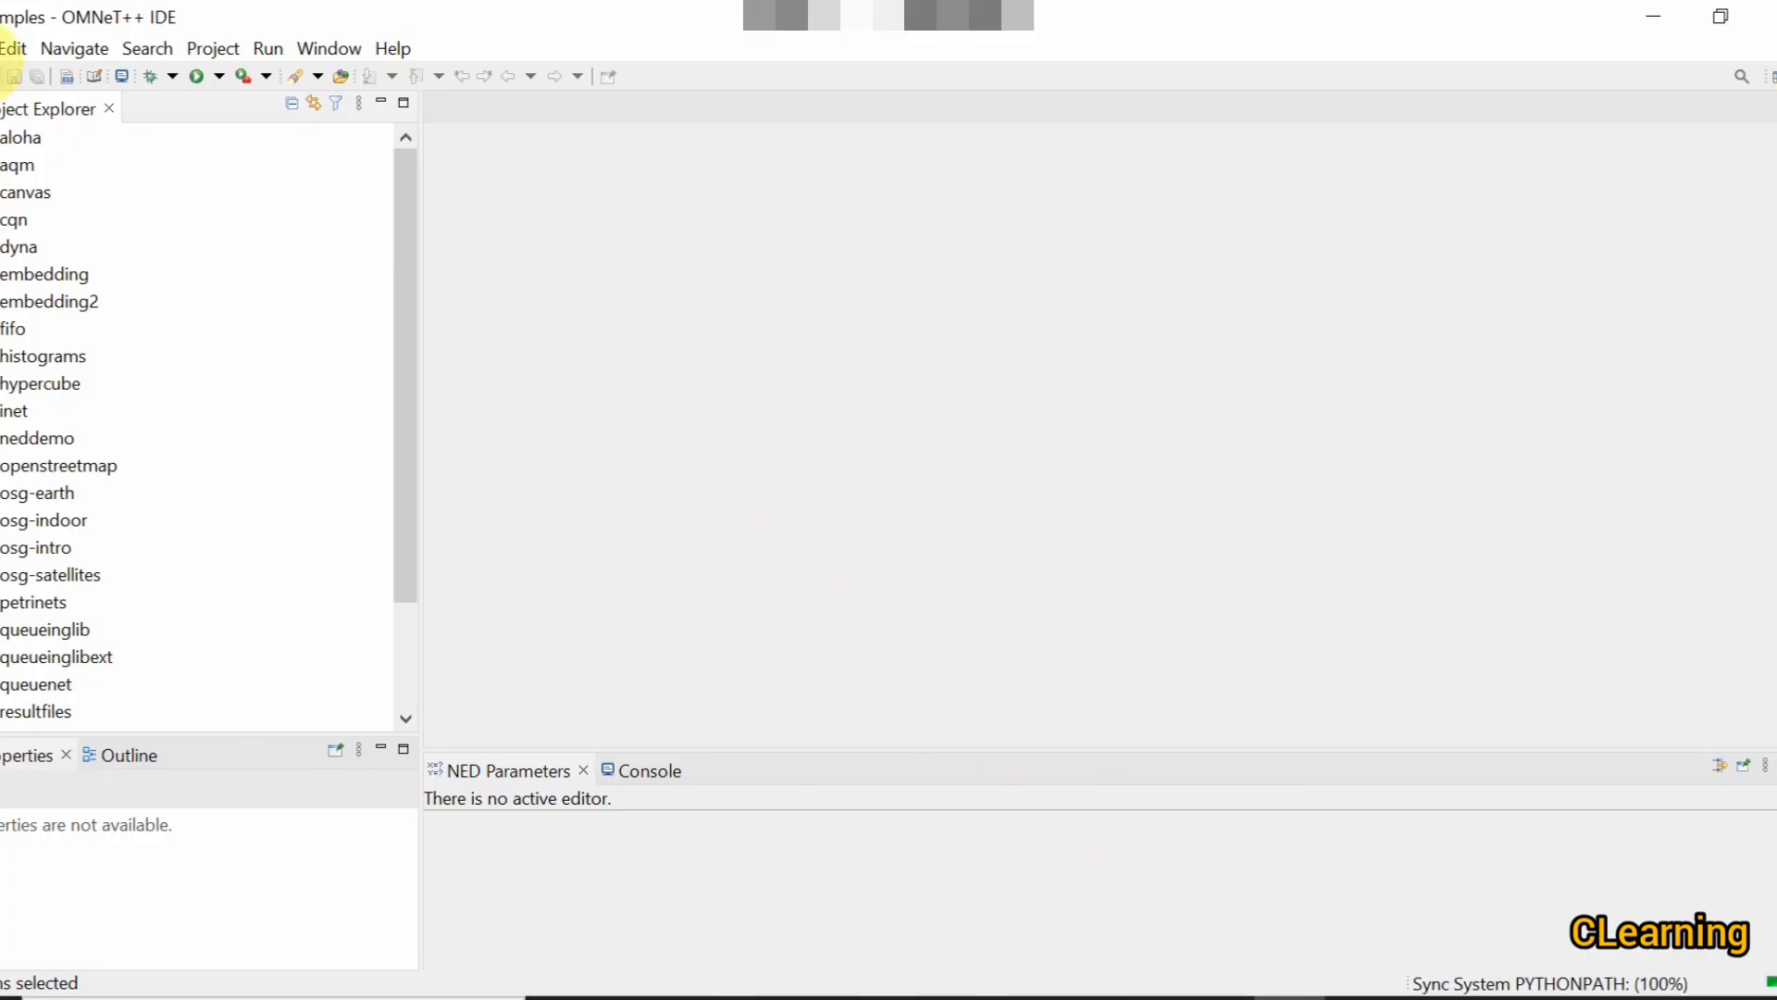
Start creating a new OMNeT++ project and make its project name ready for entry.
click(7, 28)
mouse_move(56, 76)
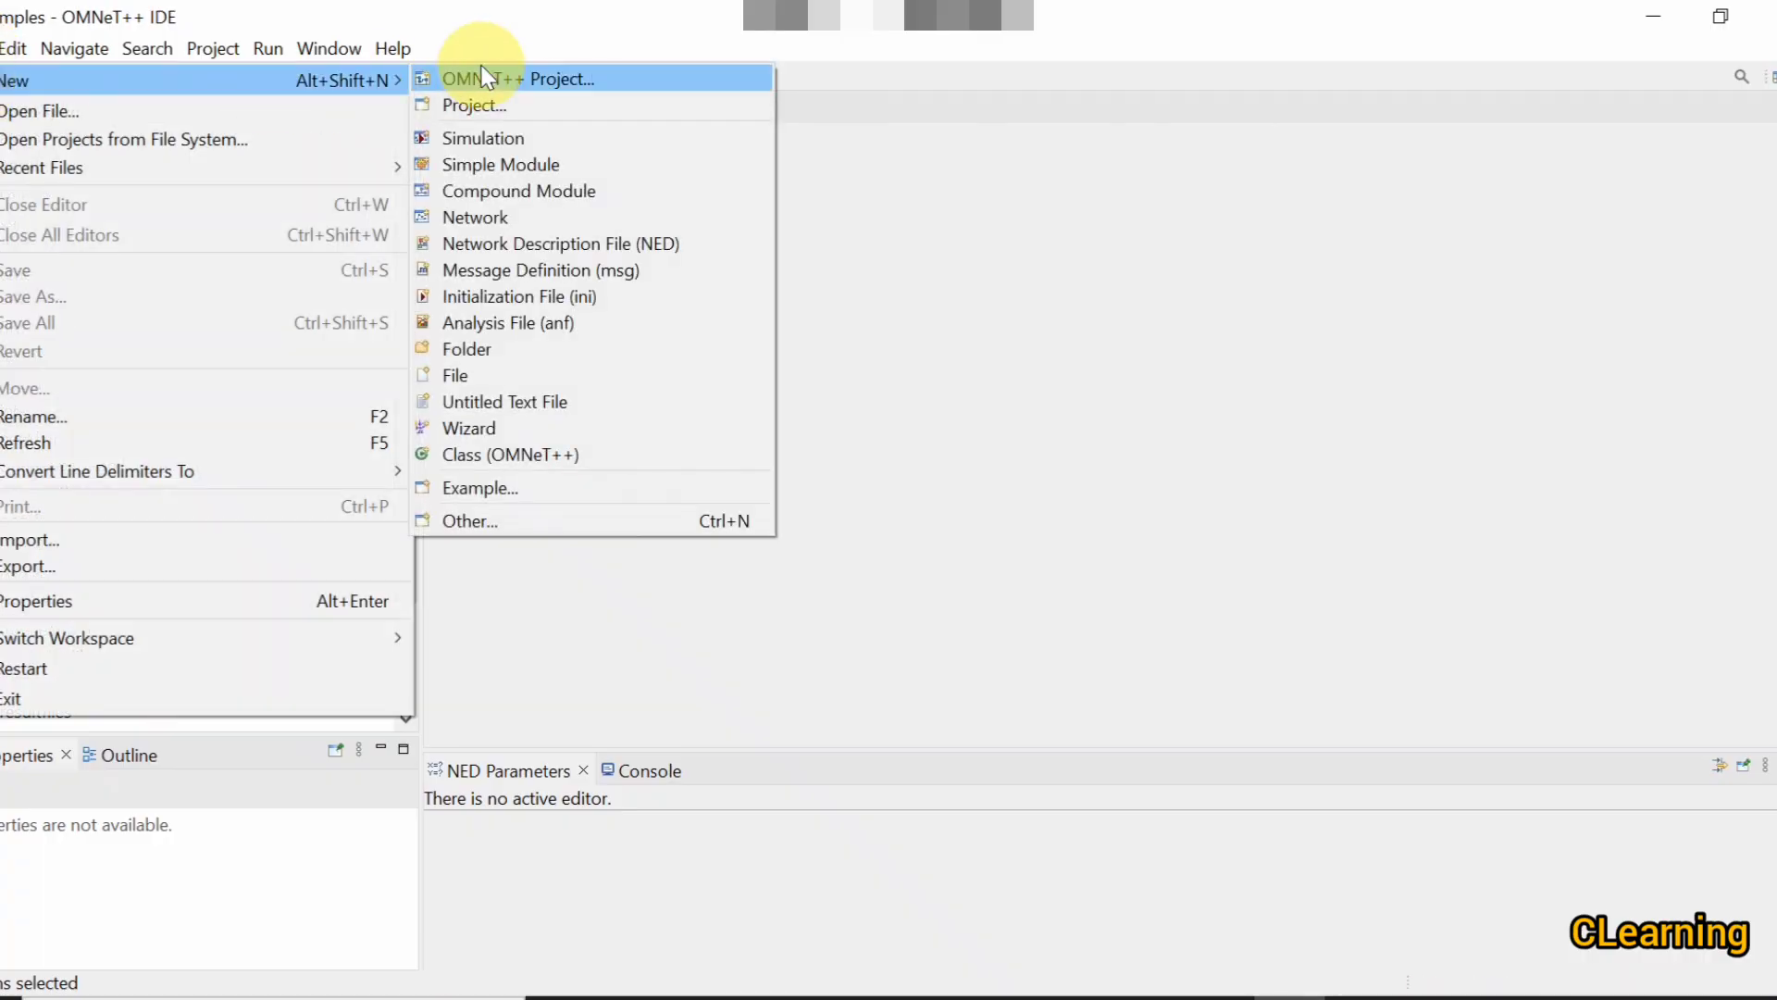
click(495, 78)
click(632, 312)
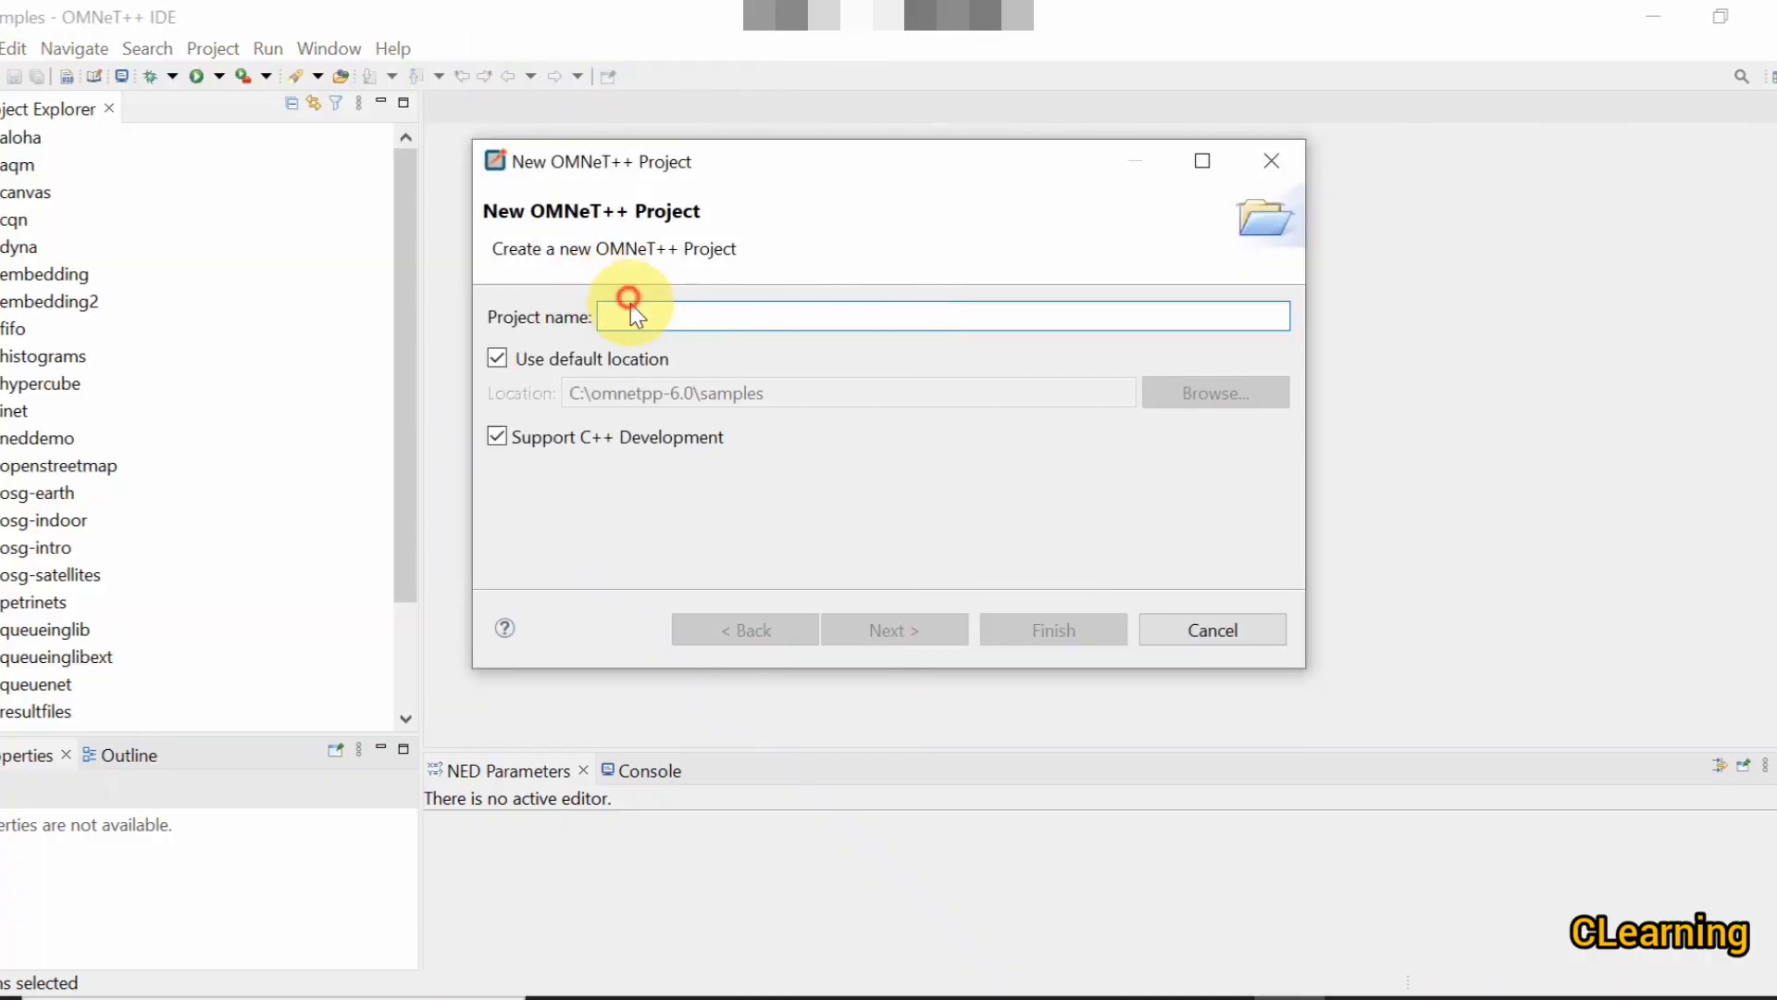